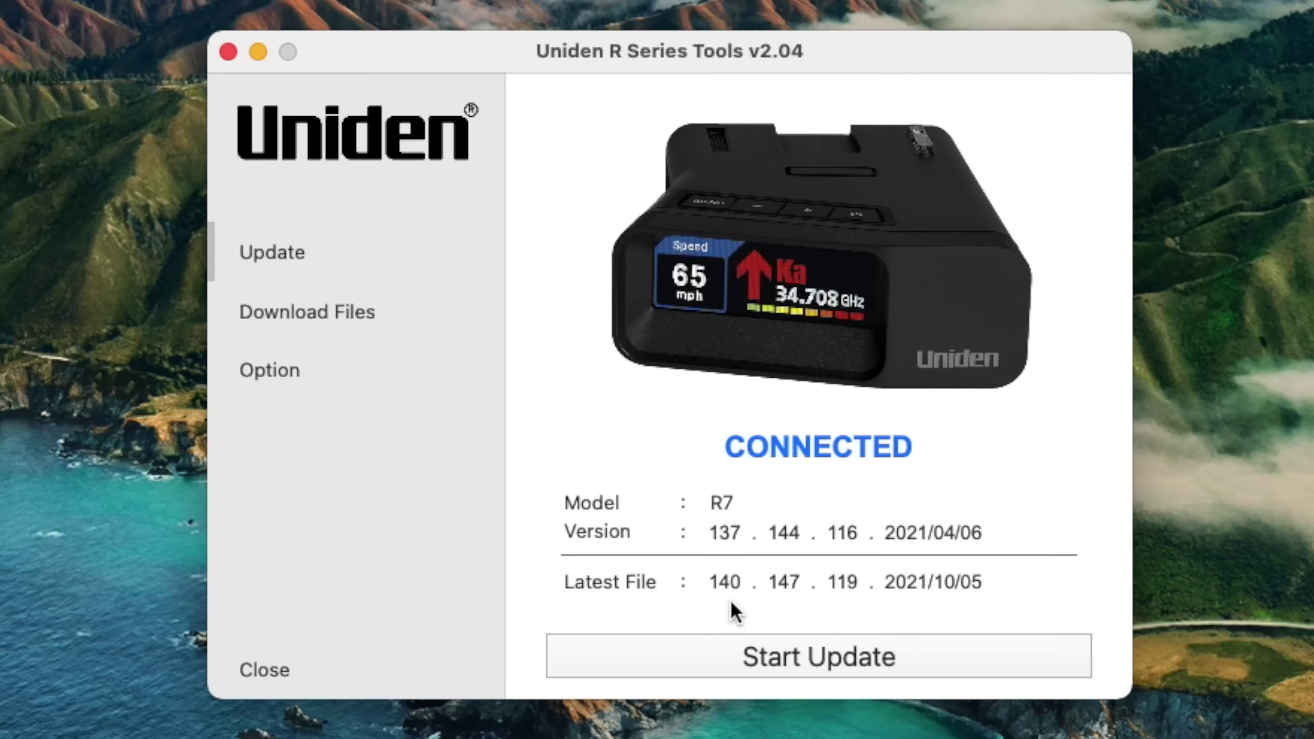
- Start updating the R7 to file 140.147.119 (2021/10/05) and show the radar detector firmware updates
click(709, 652)
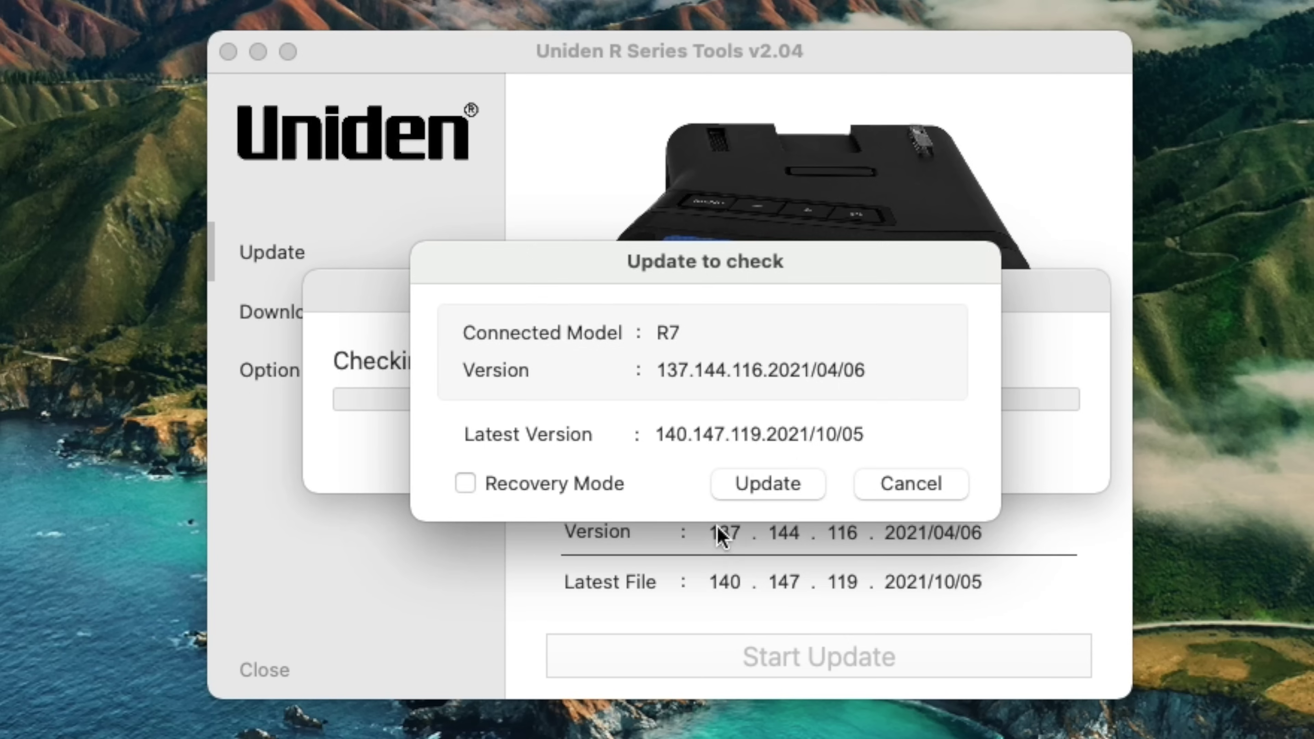
click(768, 489)
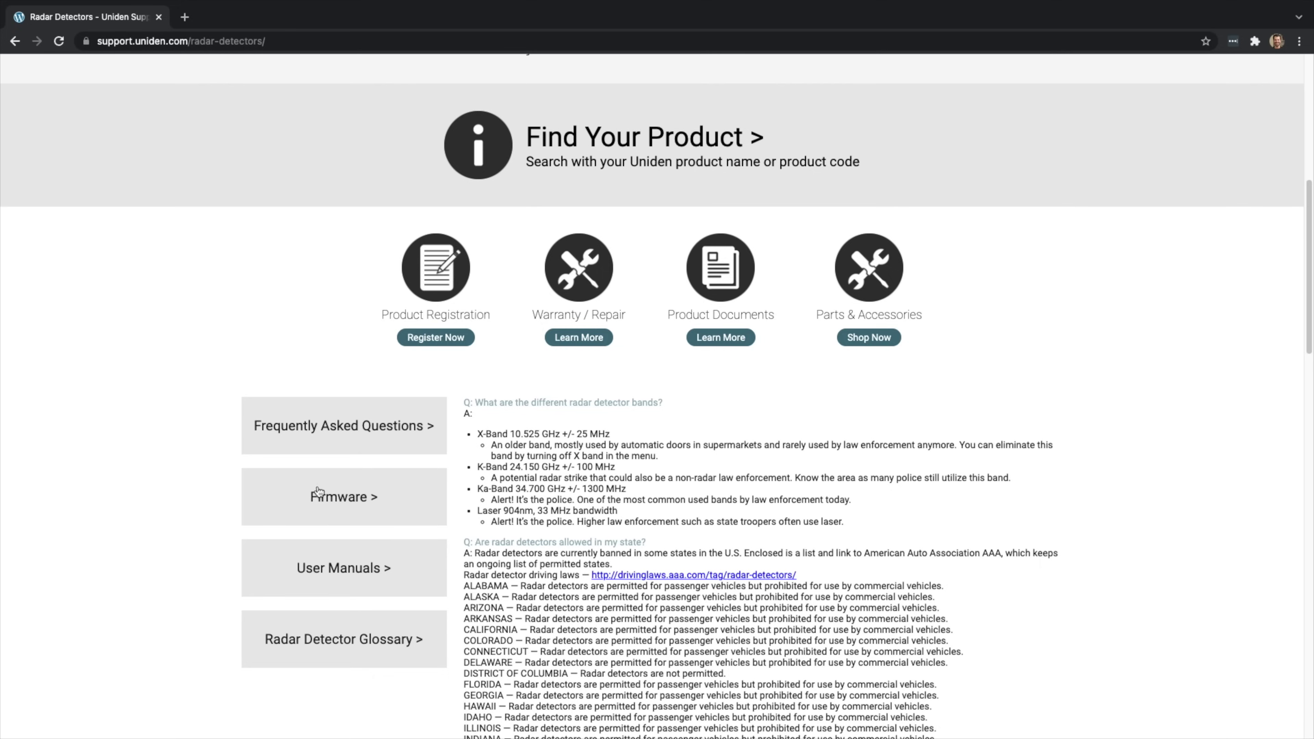
click(353, 505)
- Advance the Uniden R Series Tool v2.04 installer to begin installation
scroll(354, 505, down, 1)
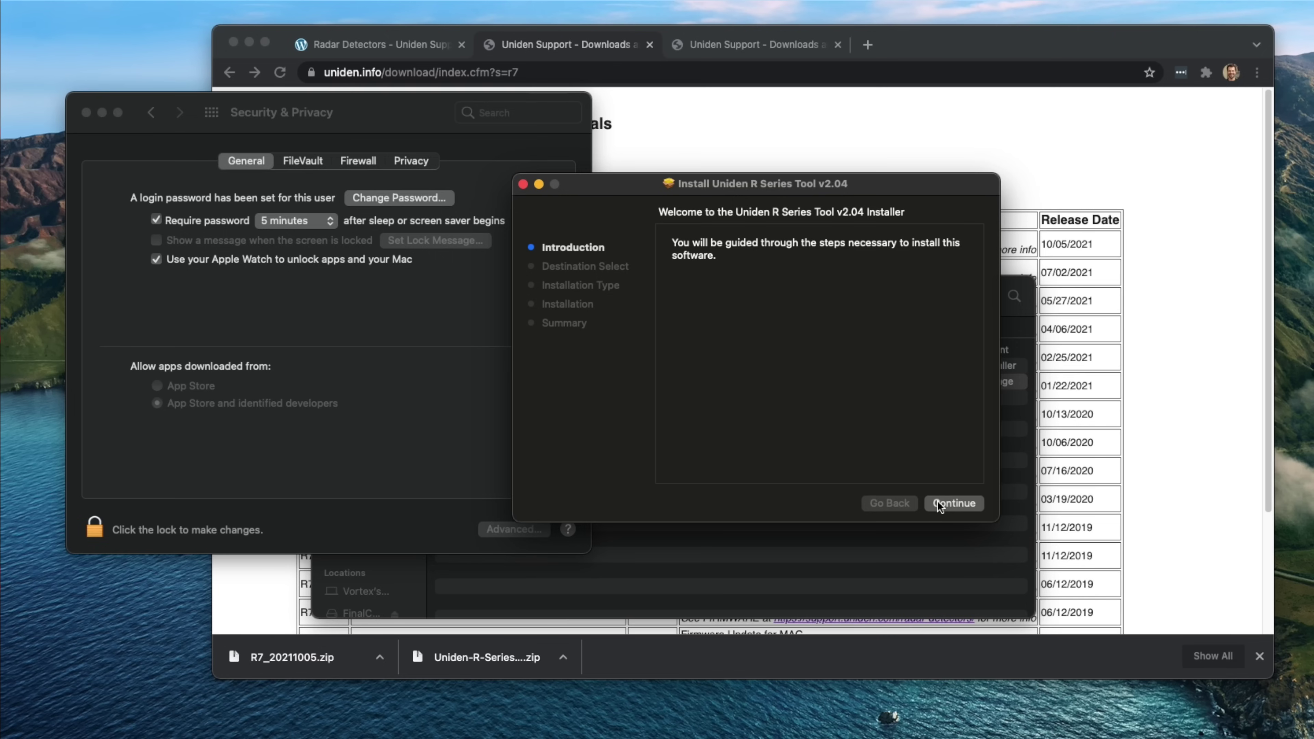
click(939, 503)
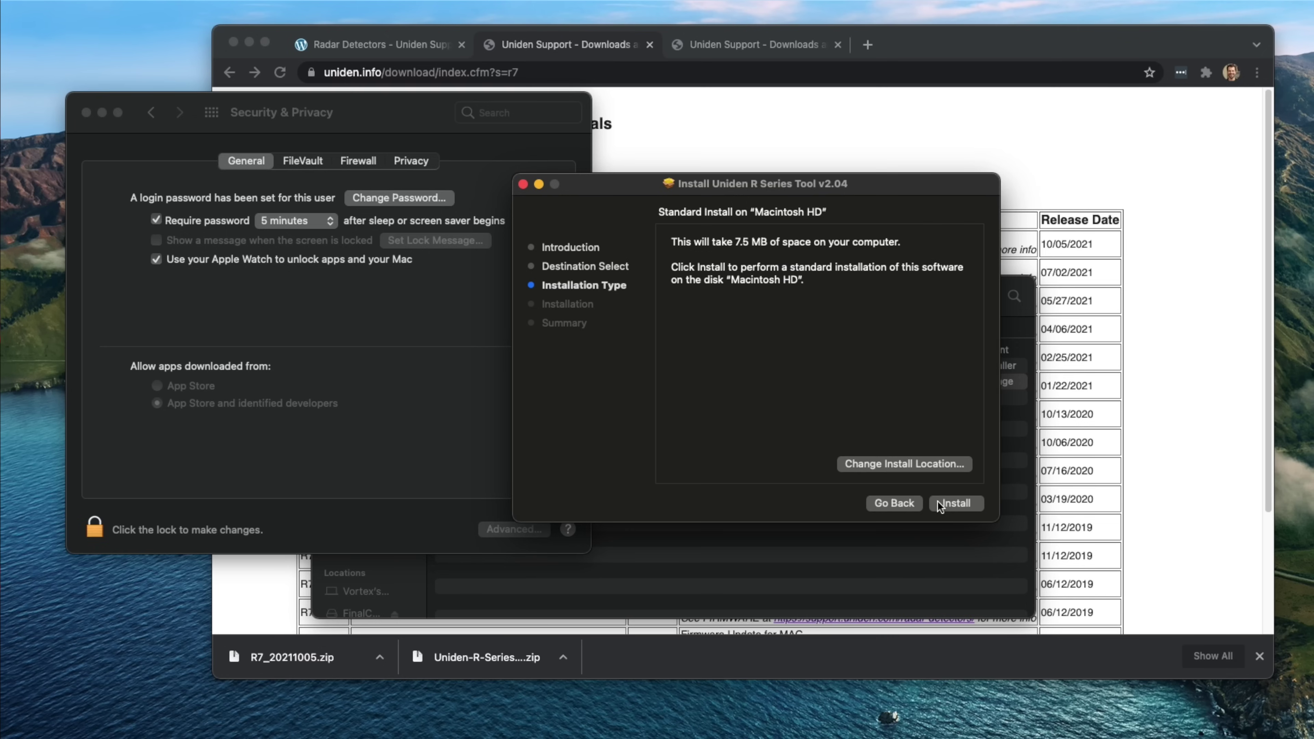
click(937, 501)
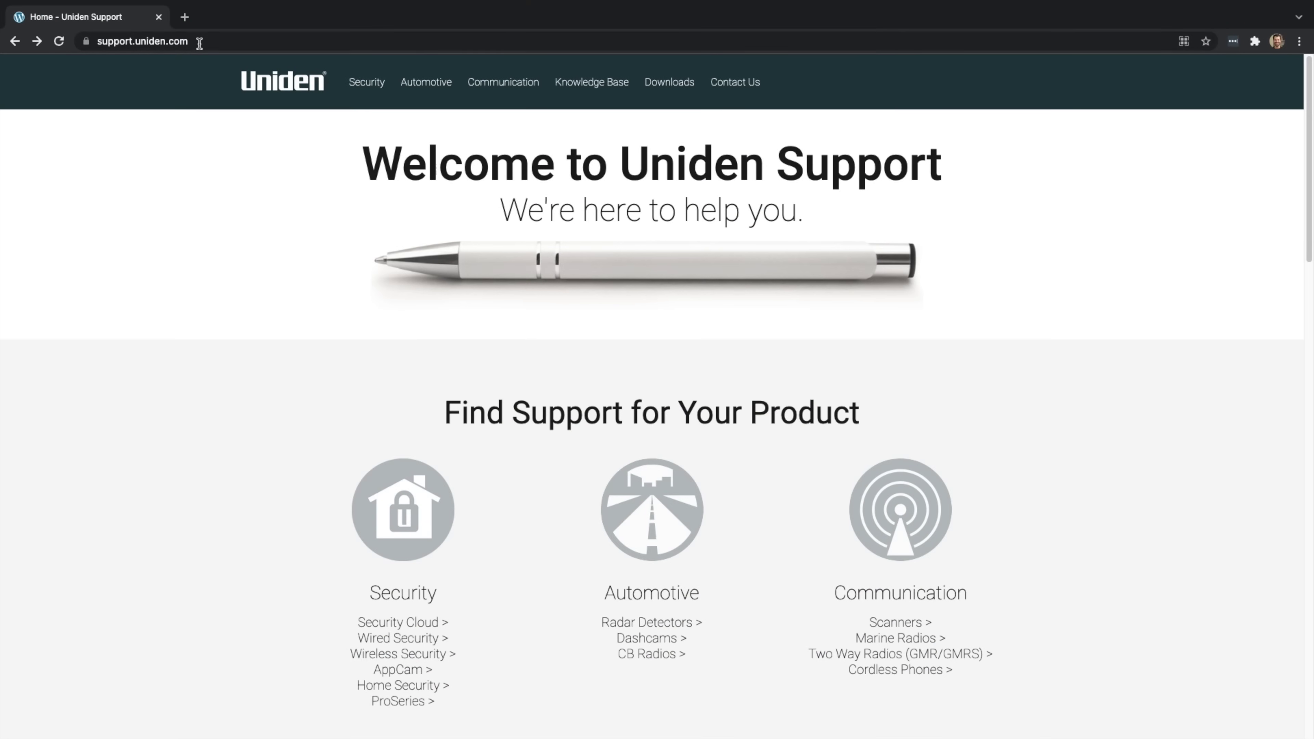
- Go to support.uniden.com, open Radar Detectors under Automotive and show its Firmware section
click(142, 45)
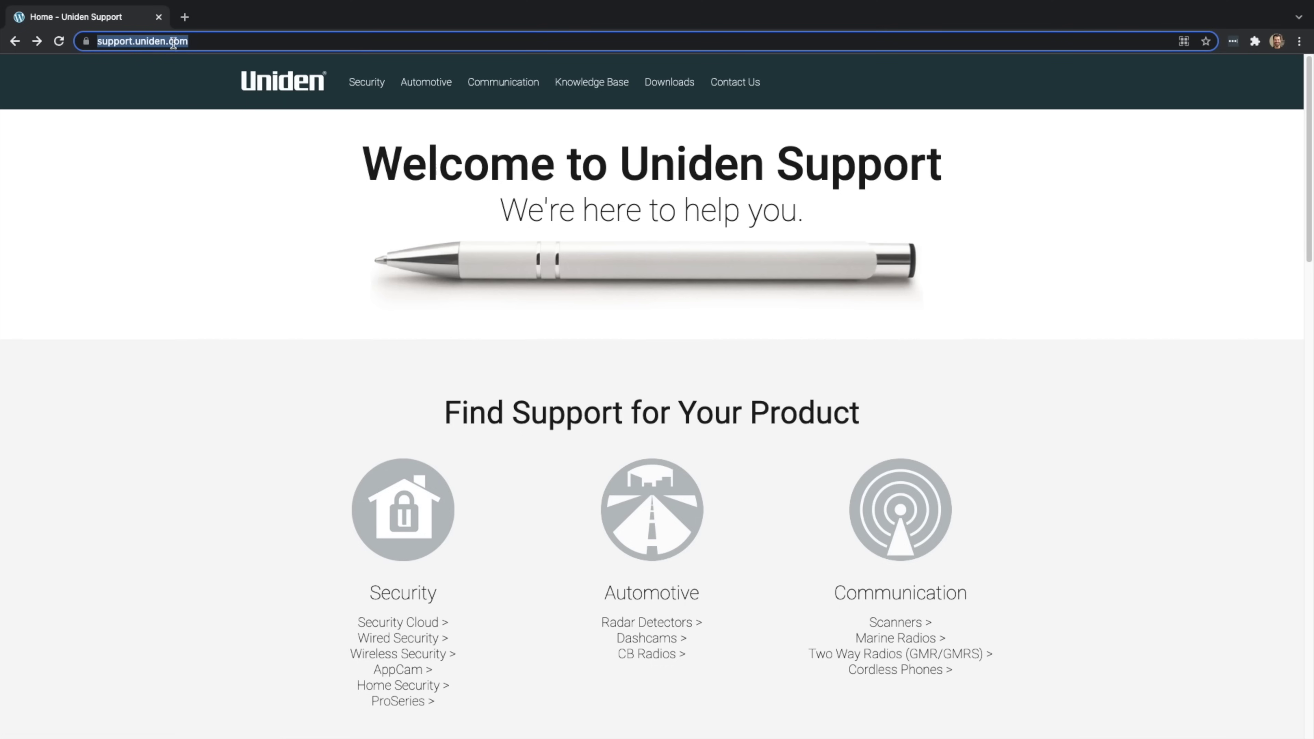
click(194, 239)
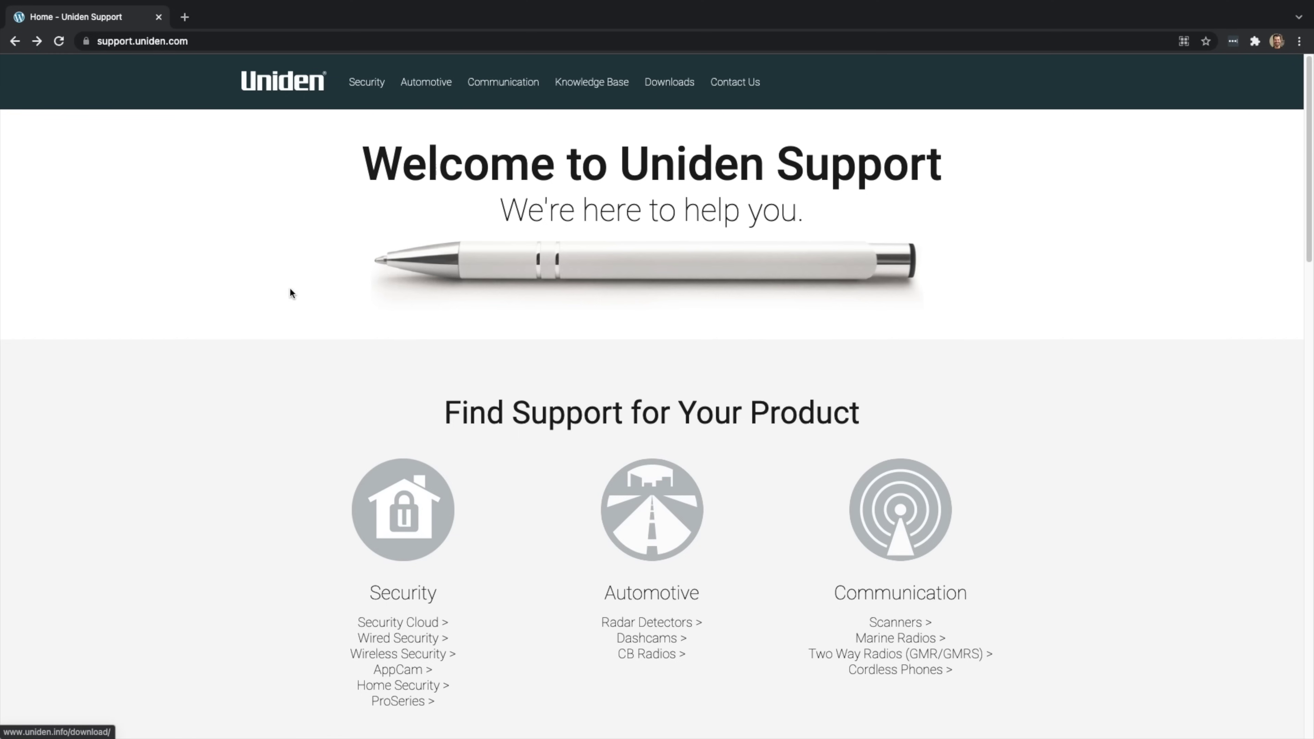
click(652, 626)
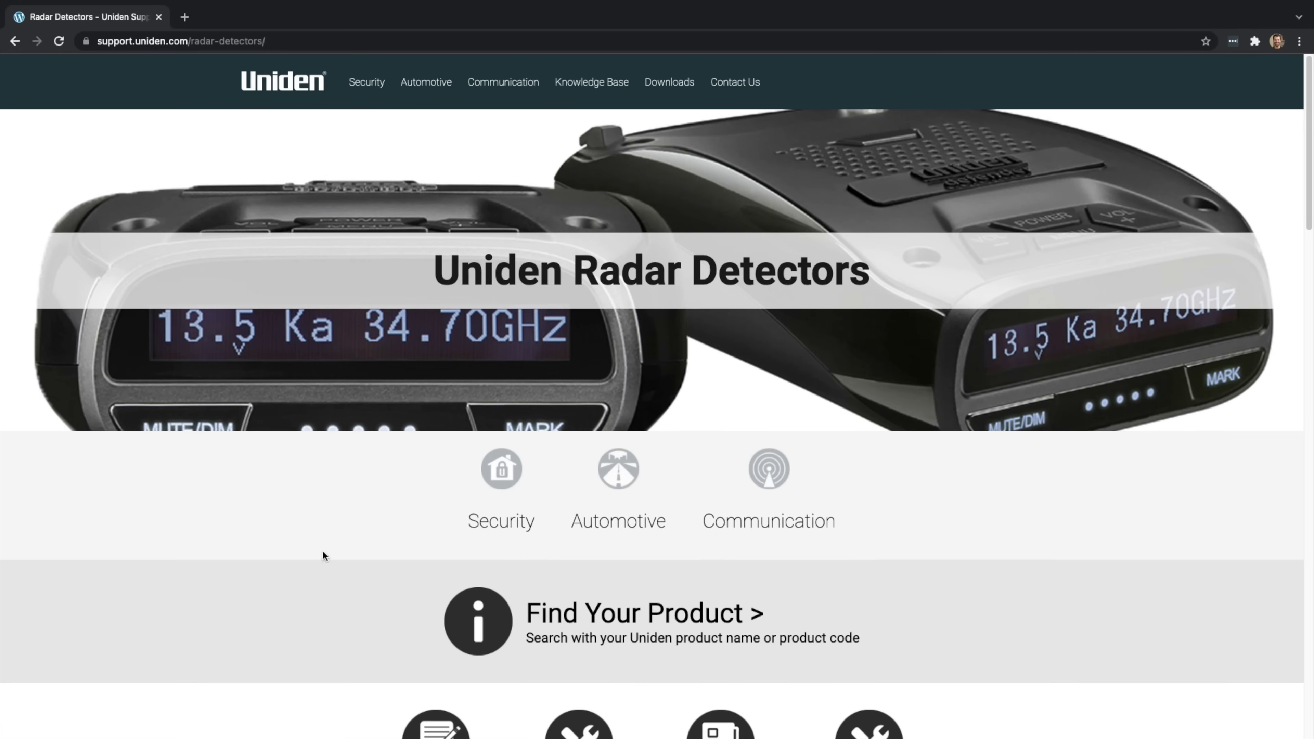
scroll(140, 525, down, 10)
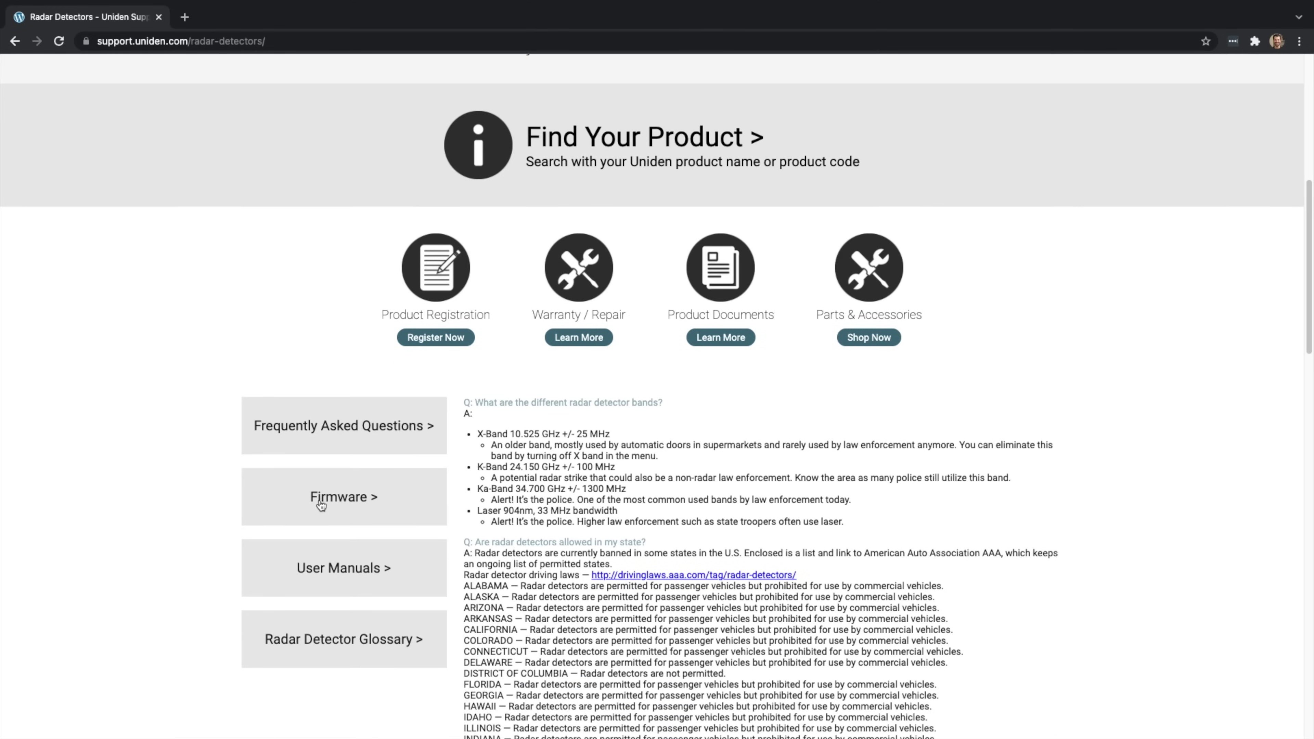
click(354, 506)
- Read the R7 and R1/R3 firmware update instructions on the Firmware list
scroll(352, 505, down, 1)
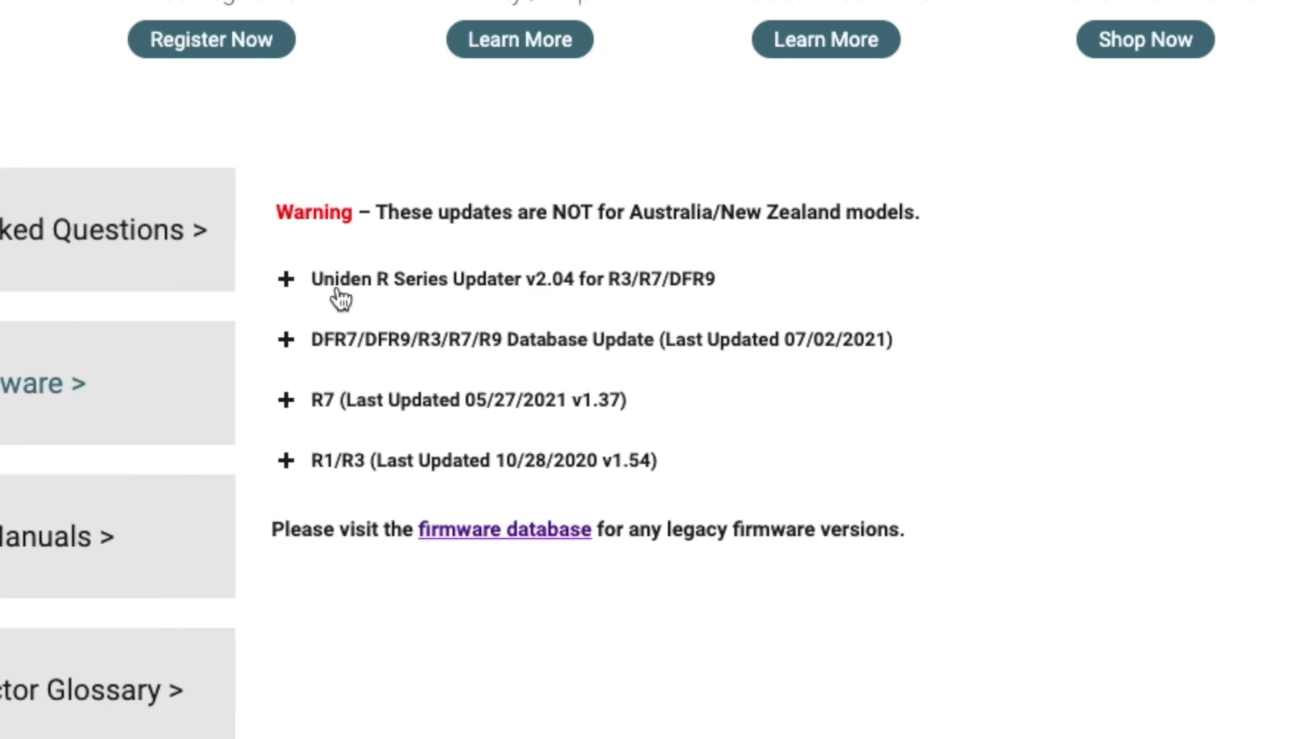
click(477, 426)
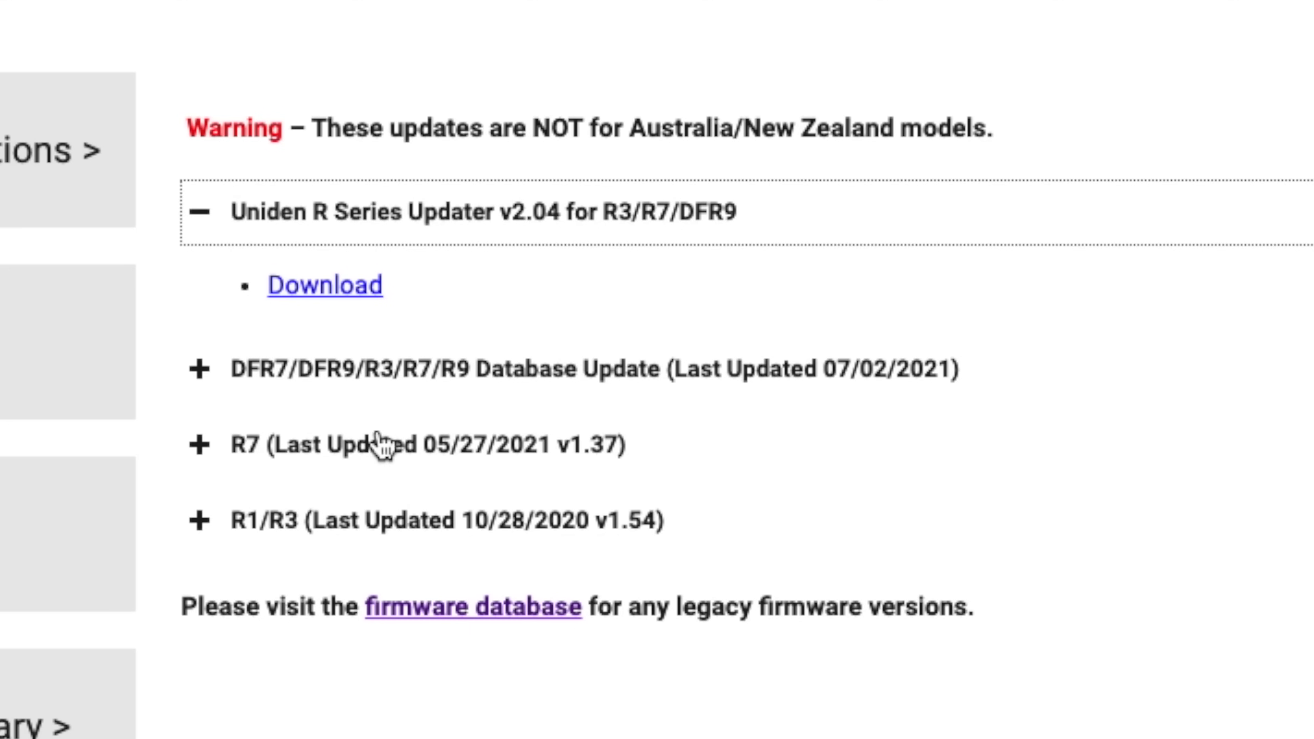
click(383, 445)
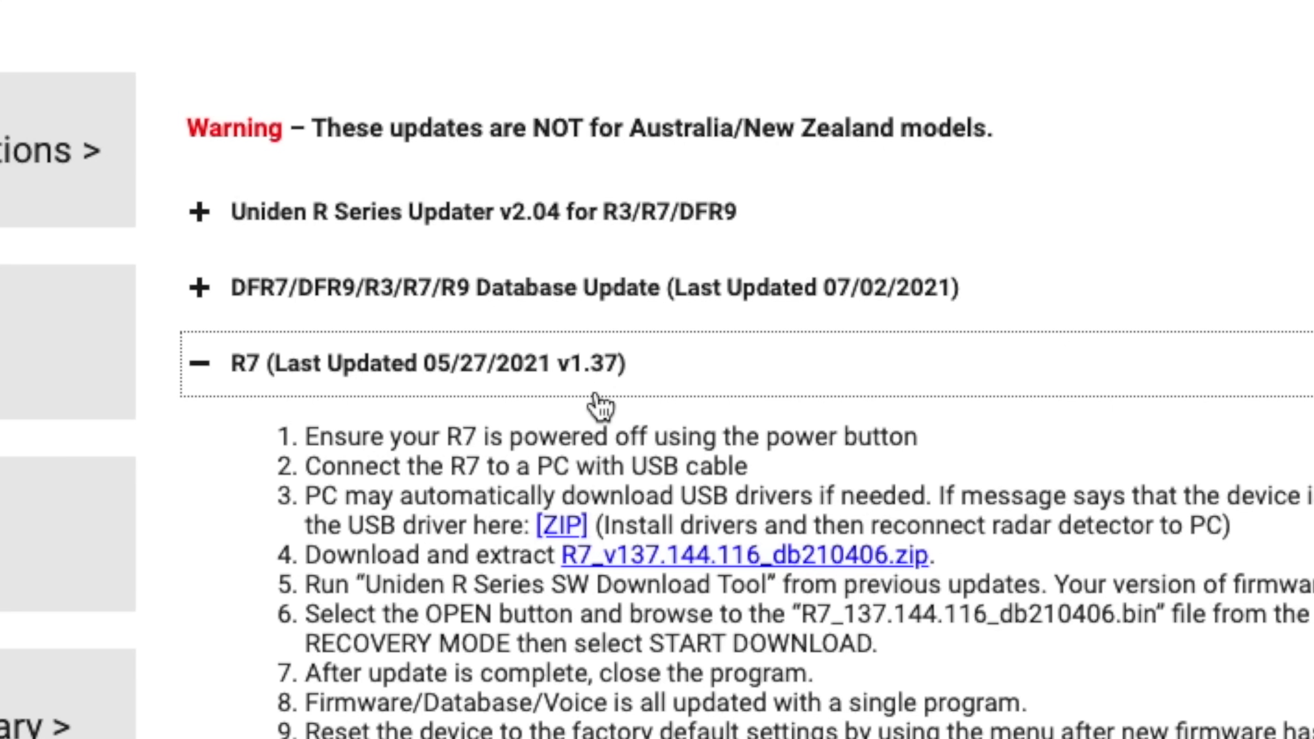
click(285, 510)
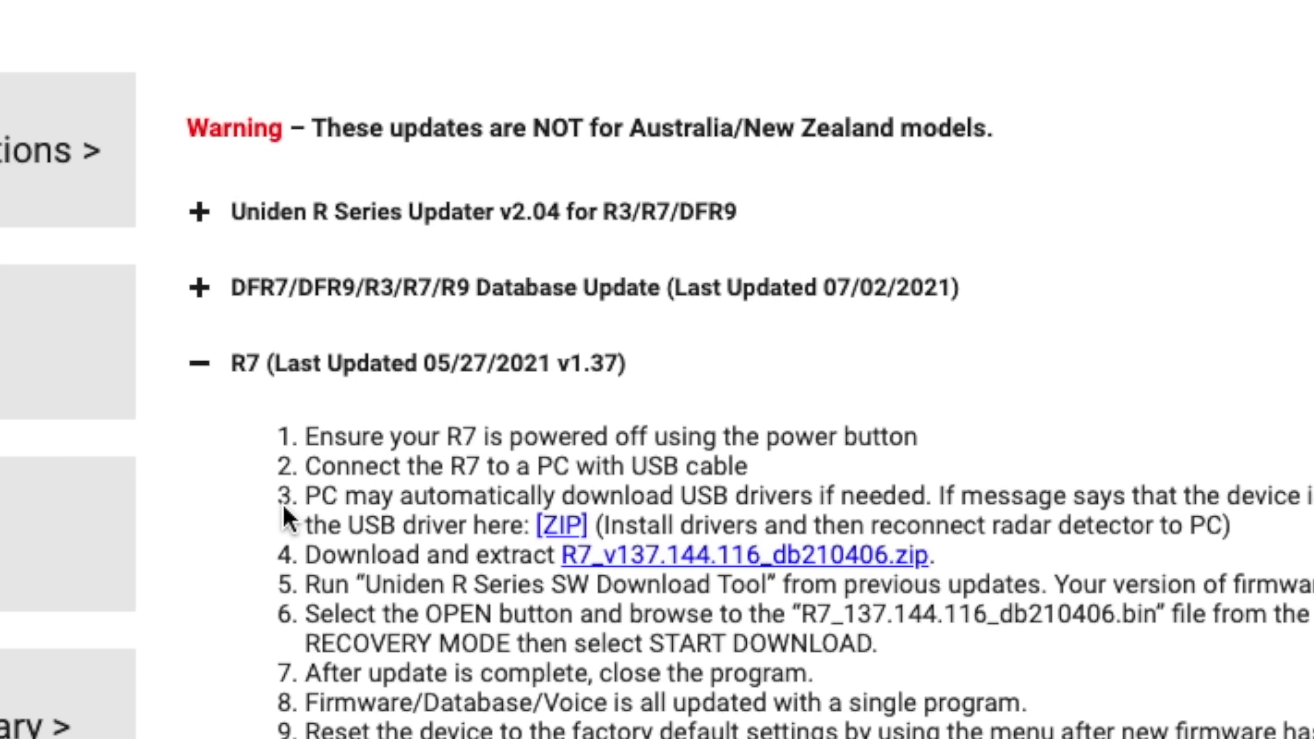
click(468, 371)
click(338, 461)
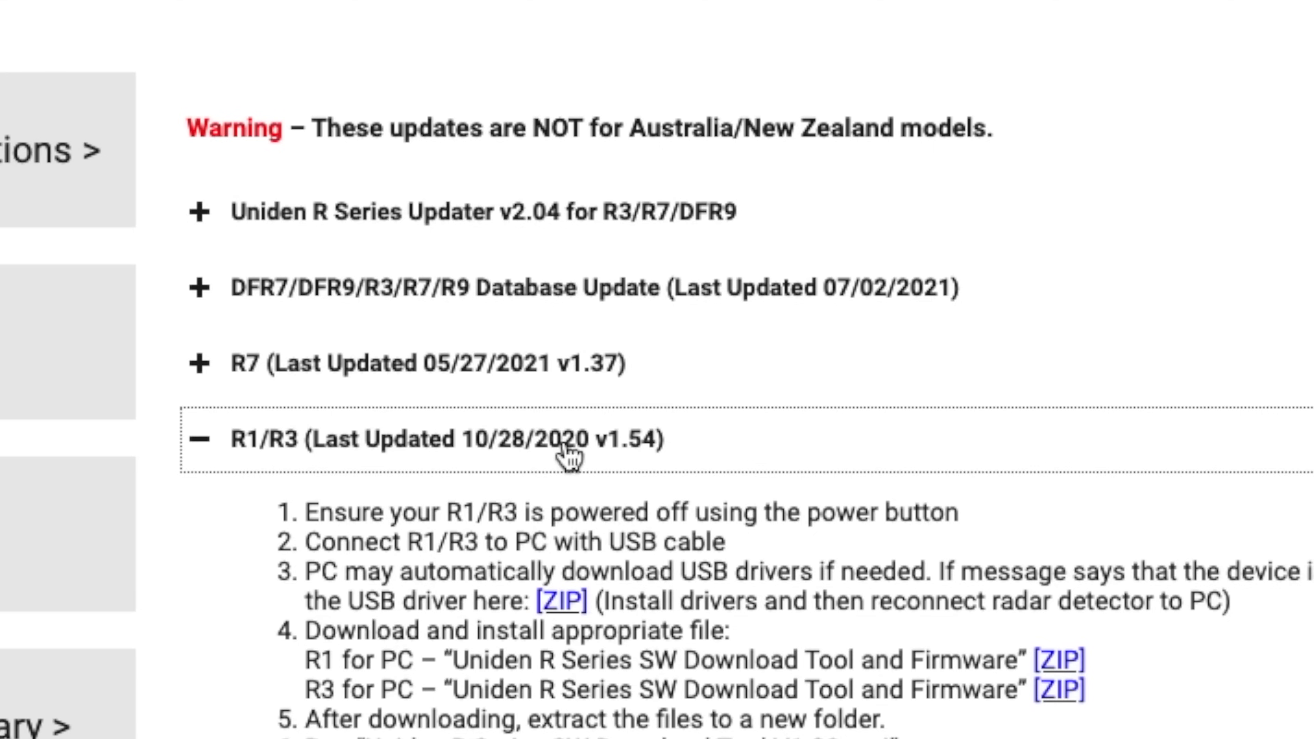
click(468, 447)
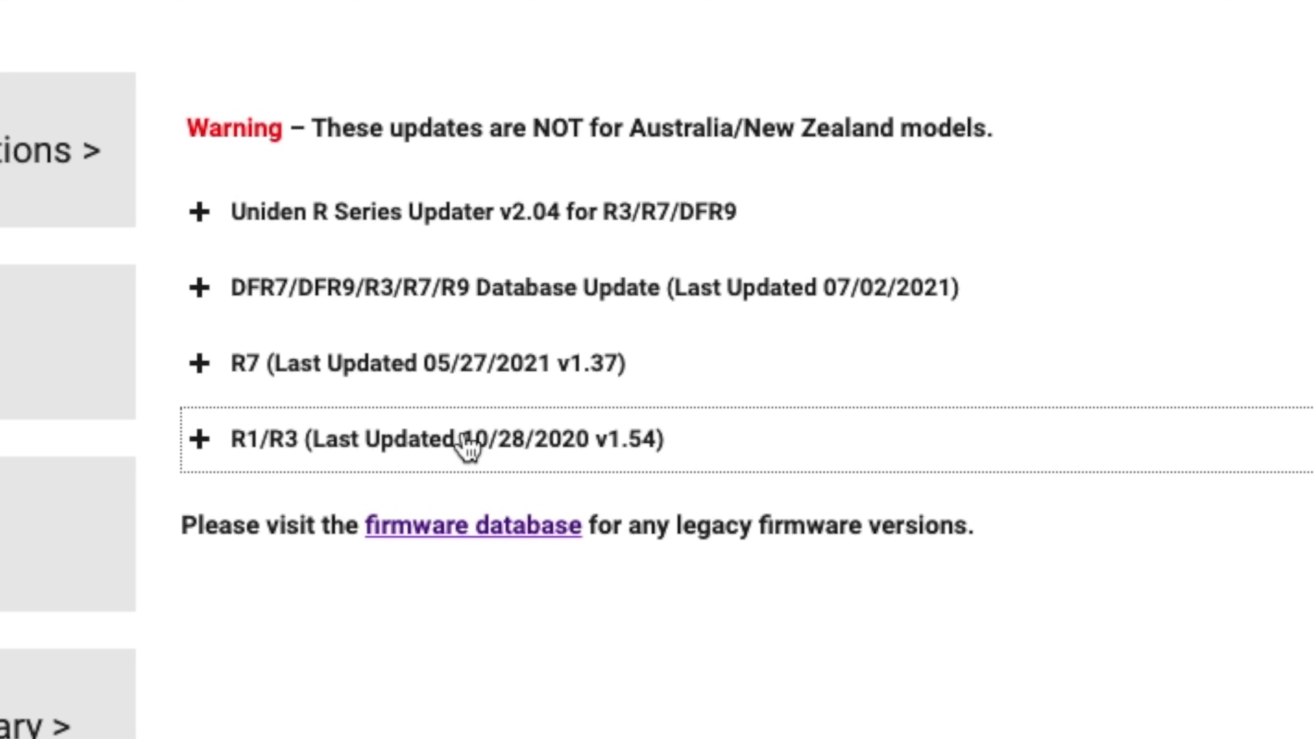
- Expand Uniden R Series Updater v2.04 for R3/R7/DFR9 and download its zip
click(448, 227)
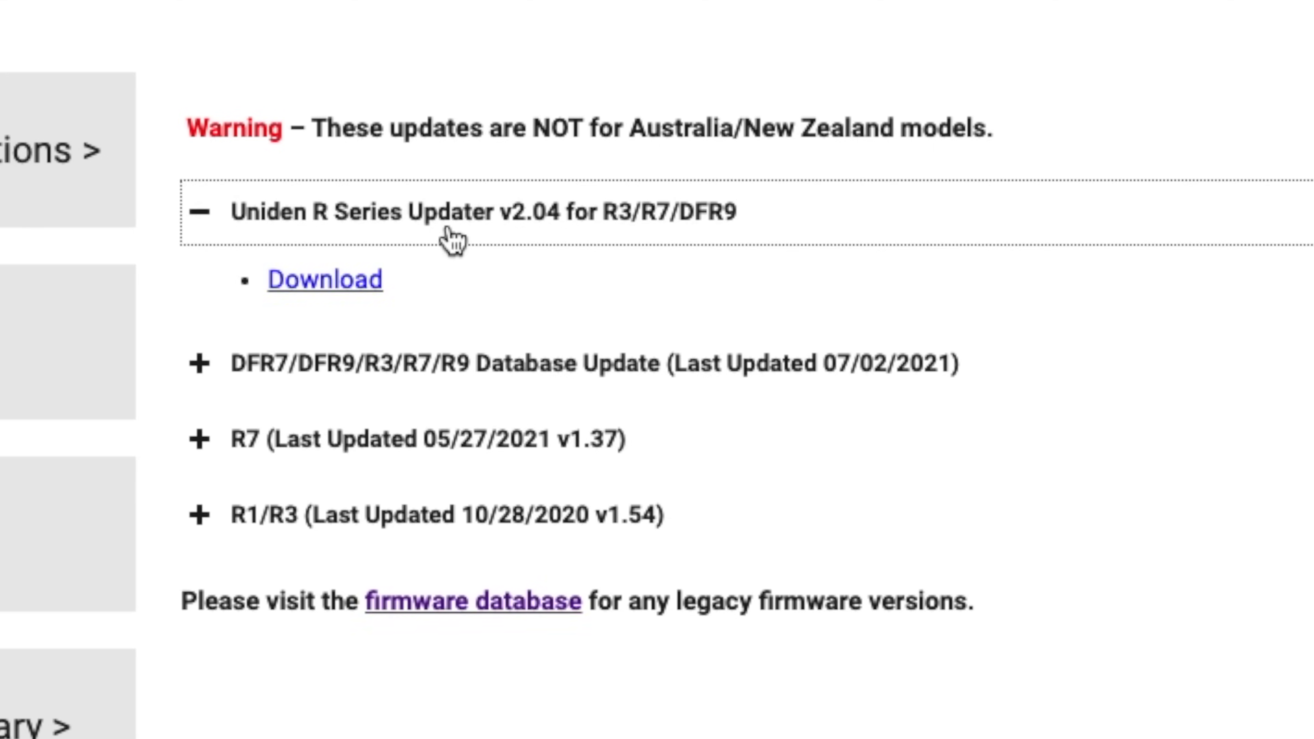
click(336, 291)
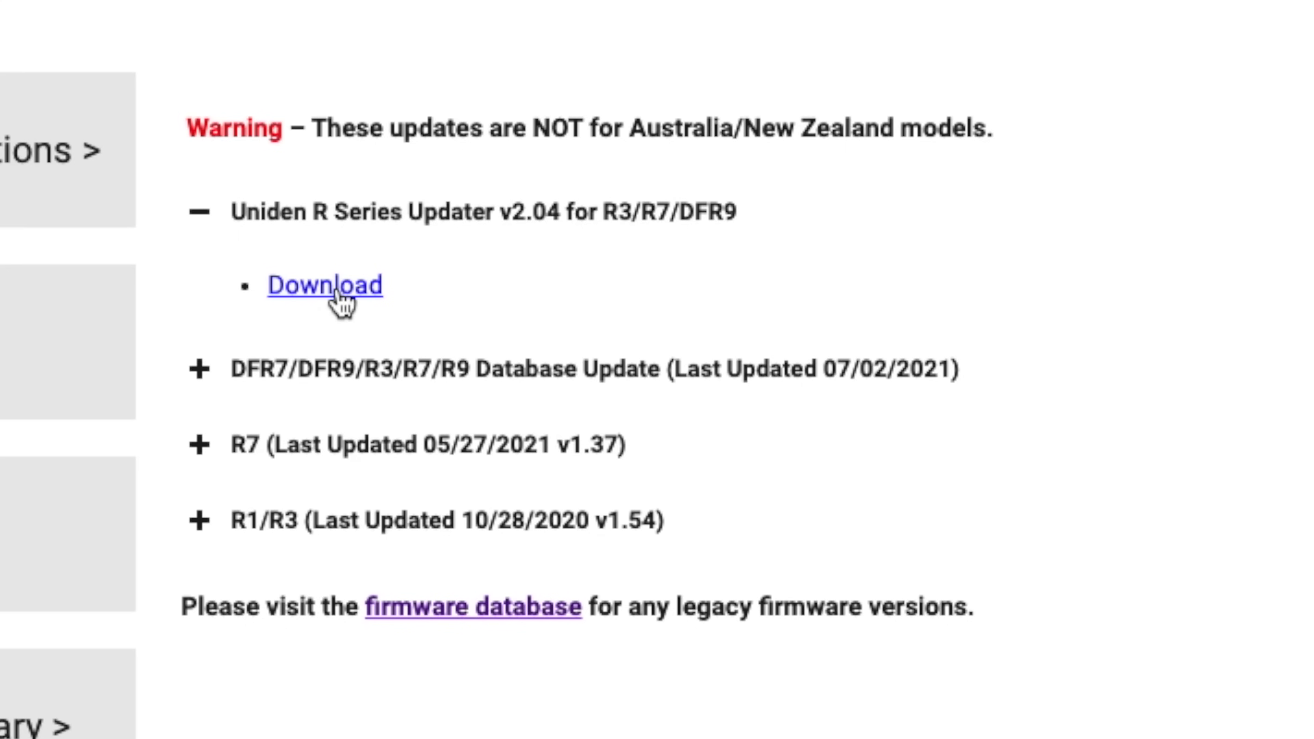
scroll(342, 300, down, 2)
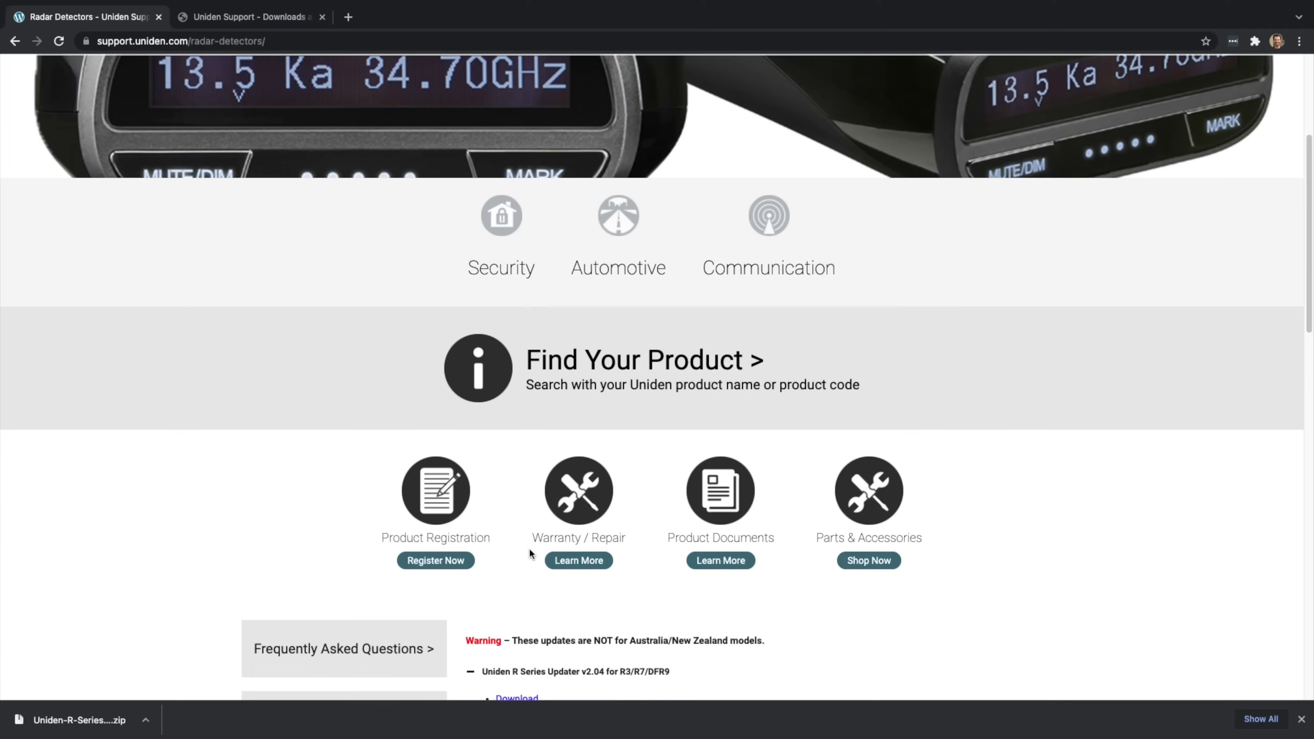
scroll(529, 548, up, 5)
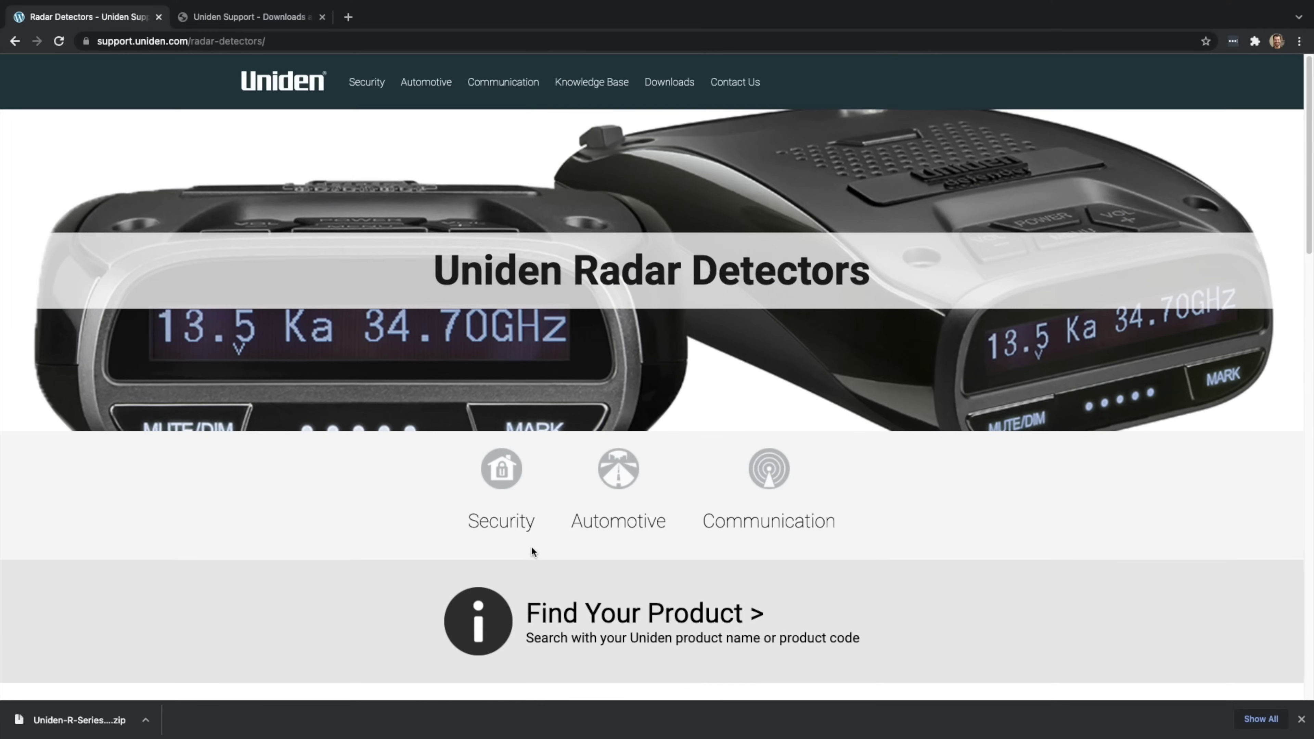
- Search the downloads for model 'r7' and download R7_20211005.zip
click(668, 83)
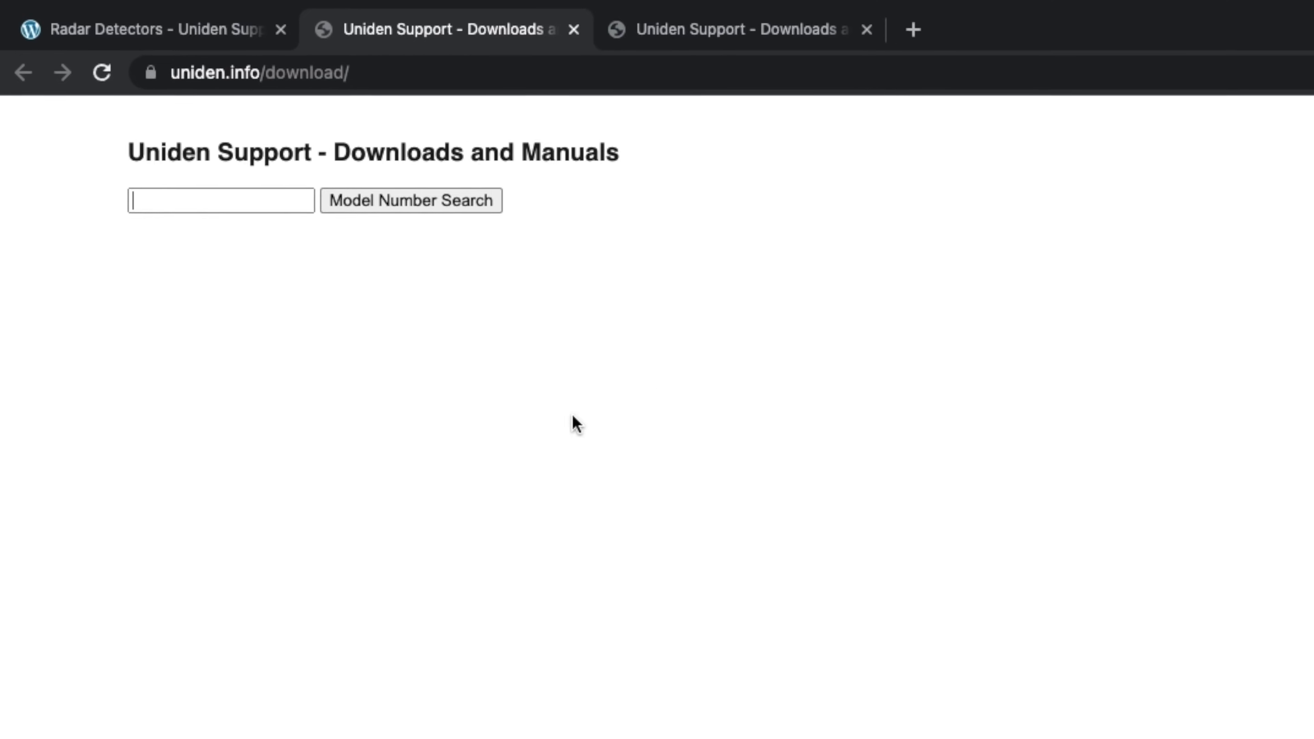
click(215, 242)
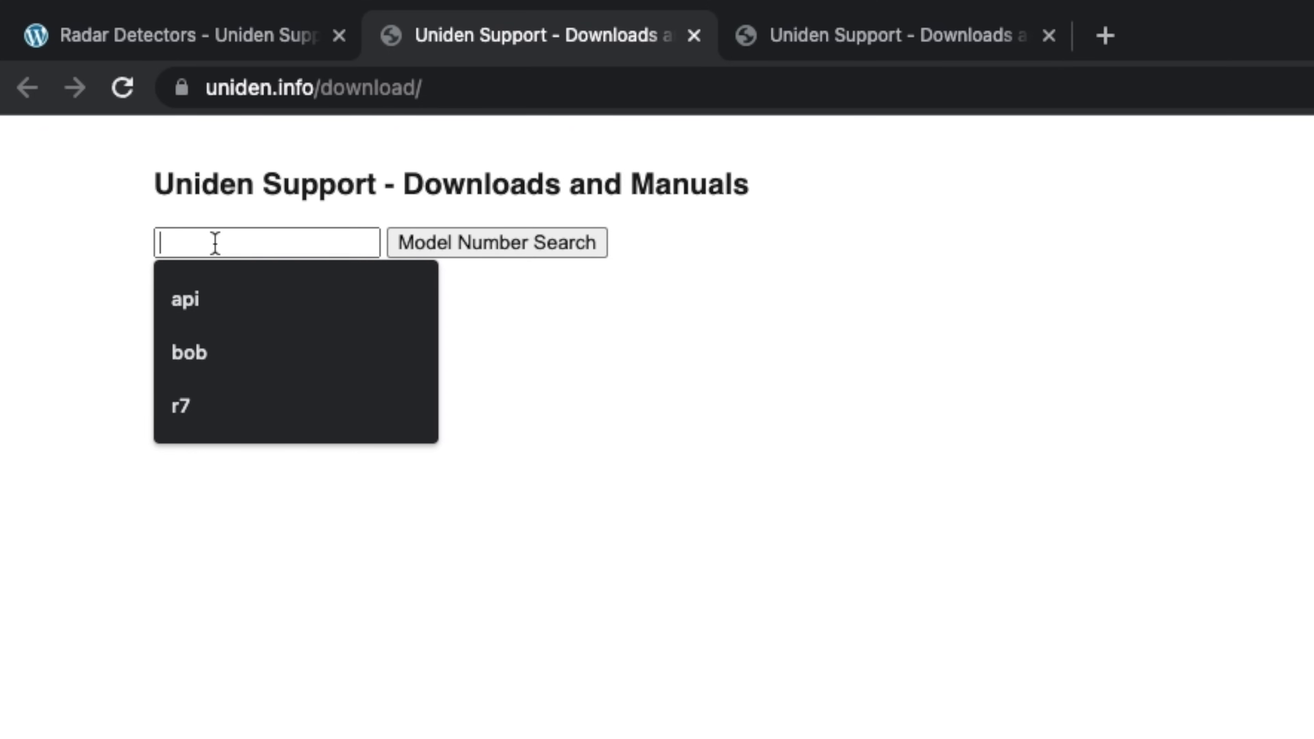
text(r7)
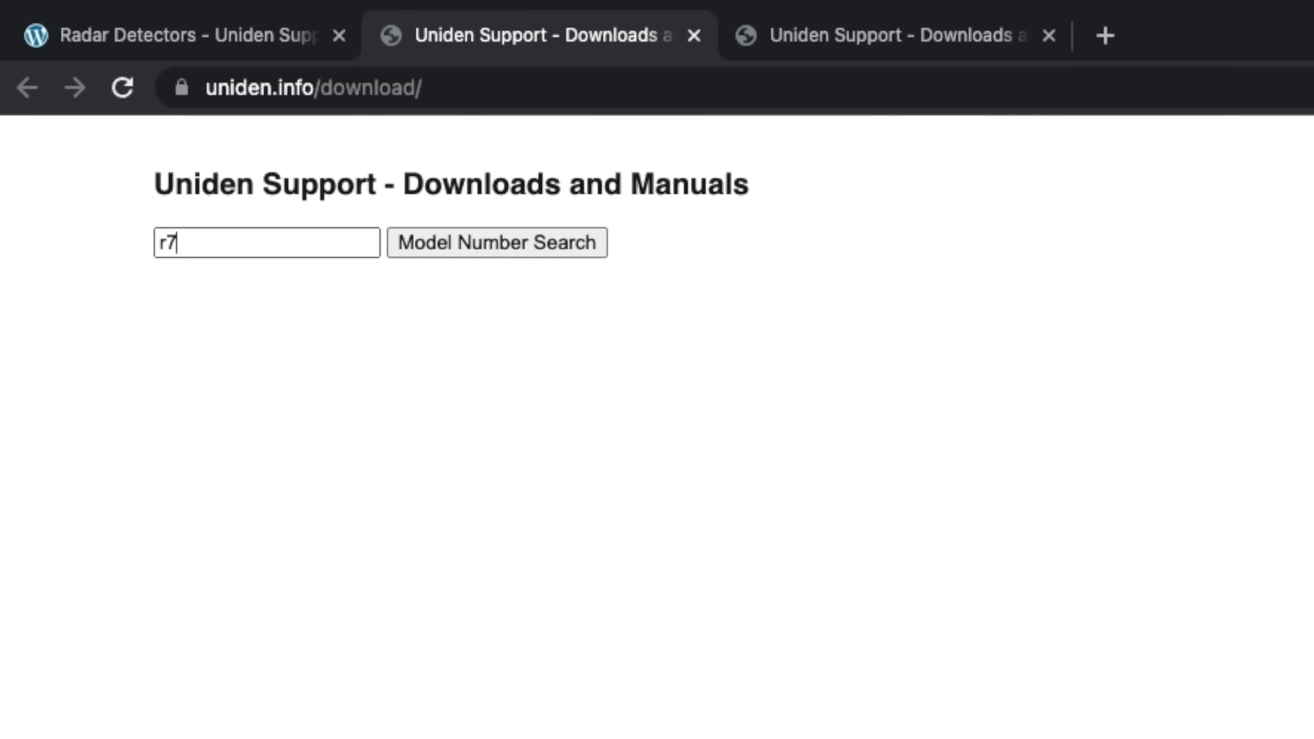
click(477, 246)
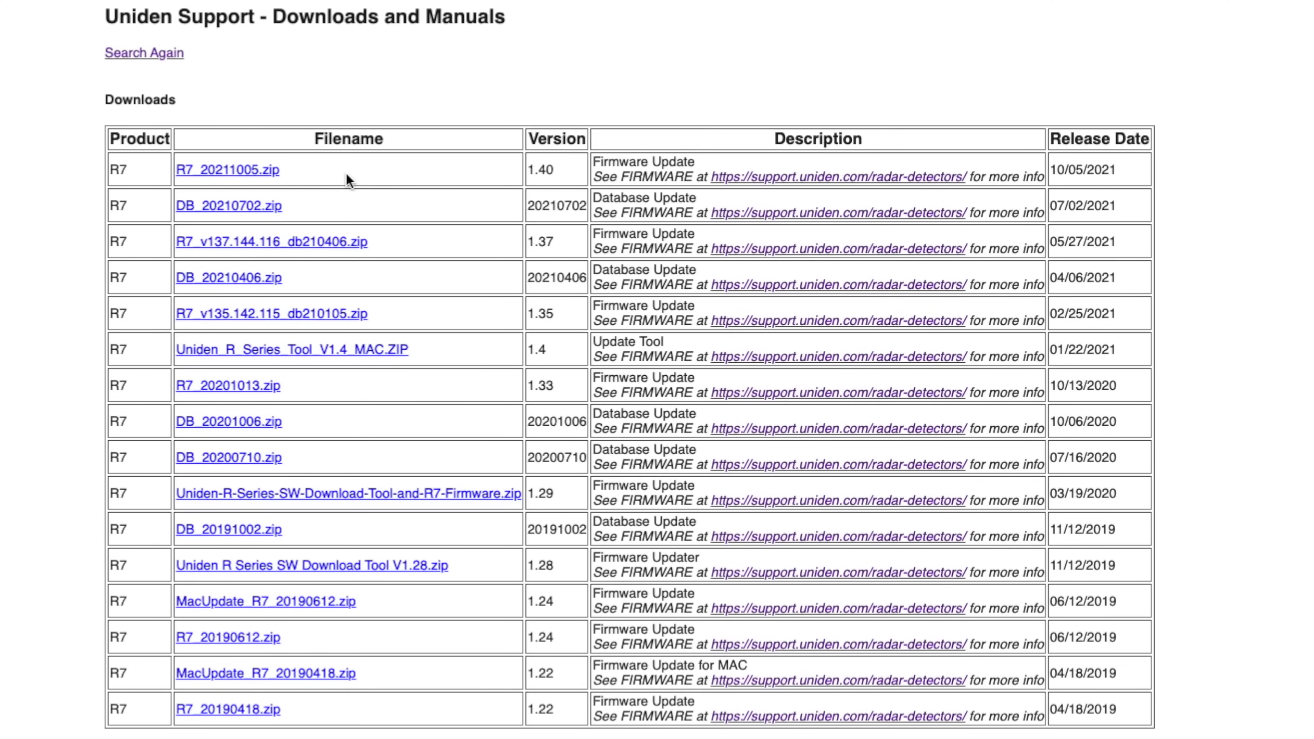
click(254, 177)
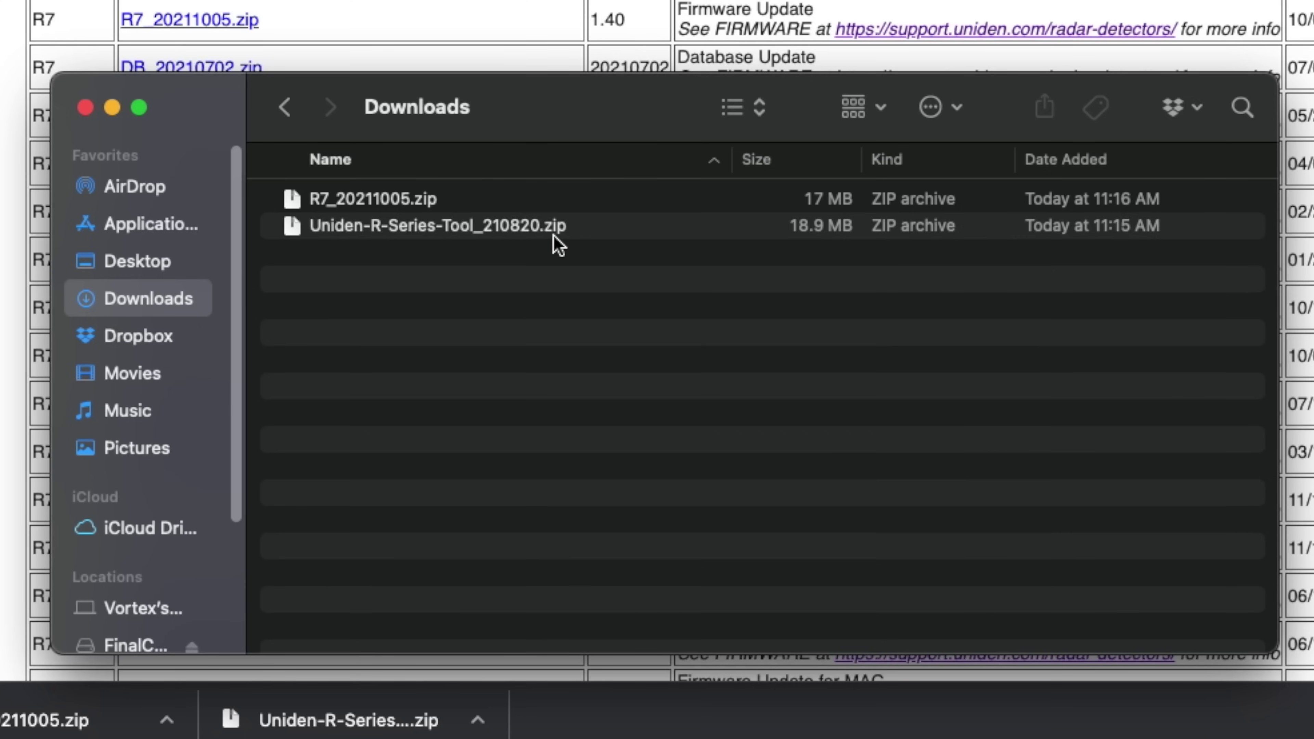
- Unzip Uniden-R-Series-Tool_210820.zip and open Uniden R Series Tool v2.04.pkg from its folder
double_click(583, 228)
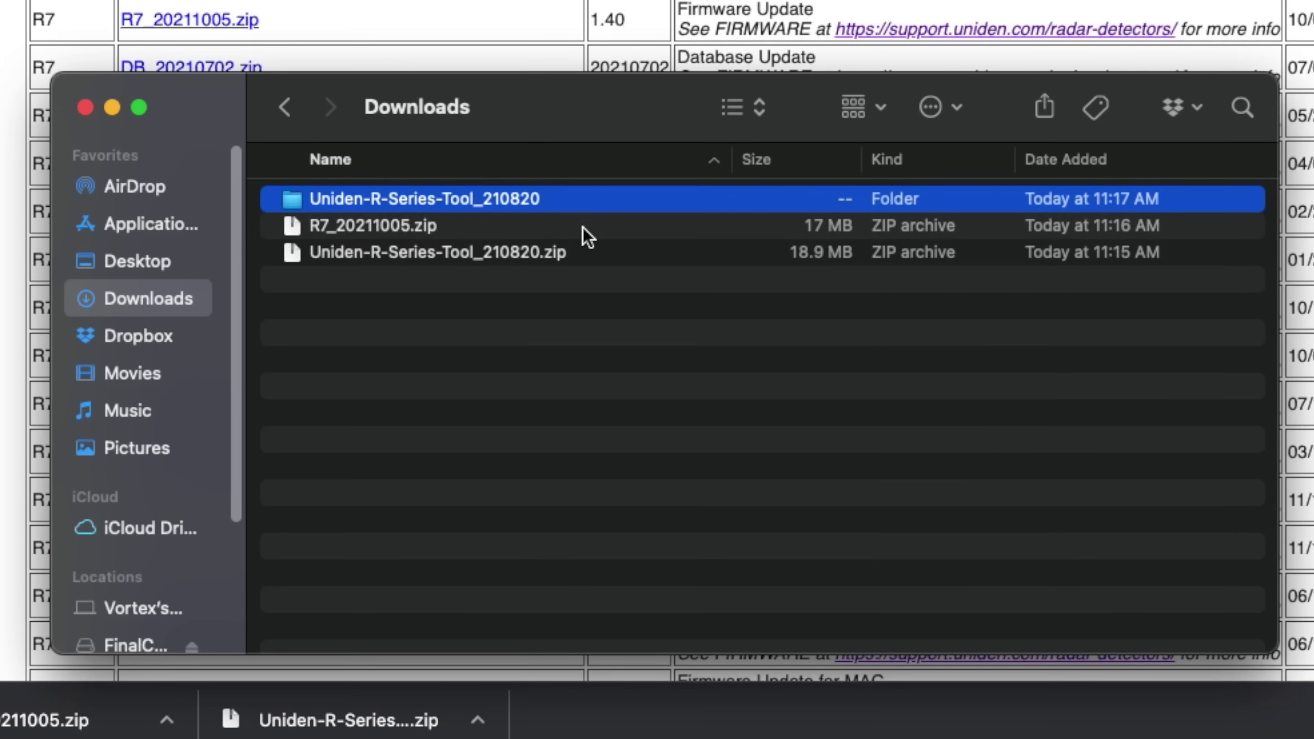
double_click(558, 201)
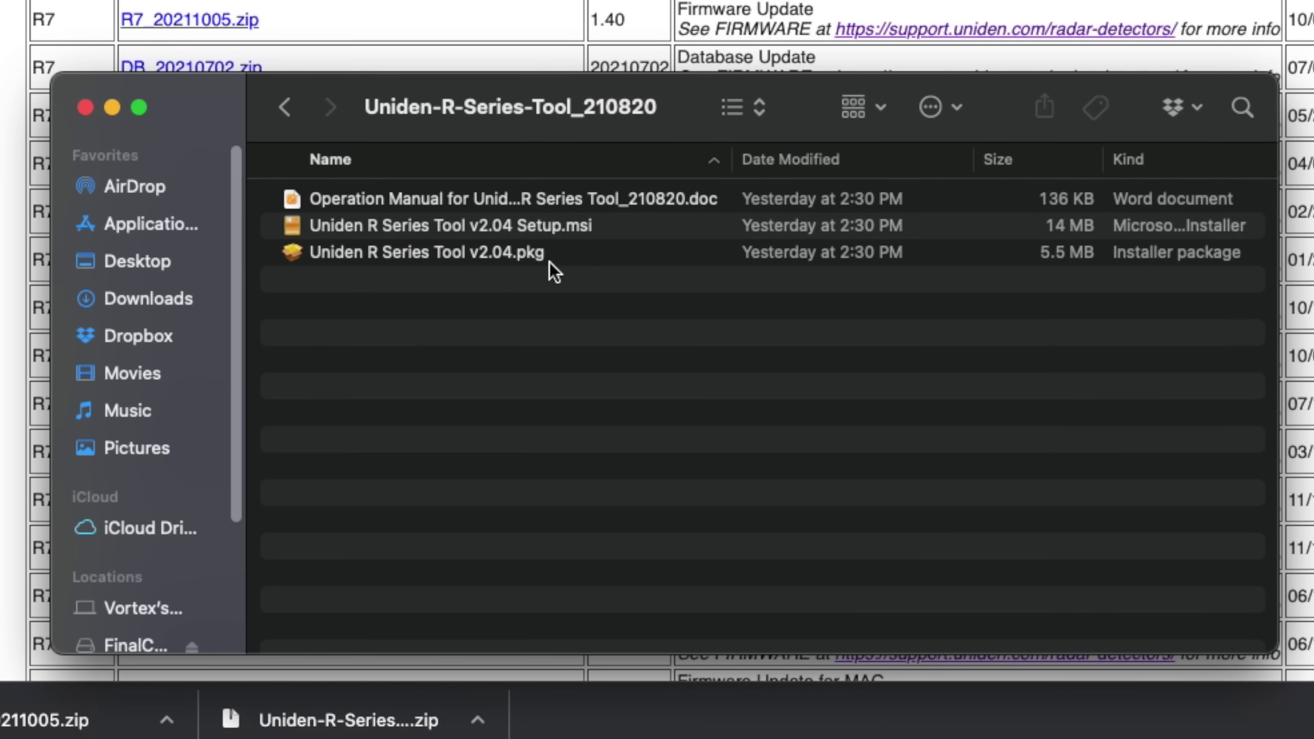
click(464, 202)
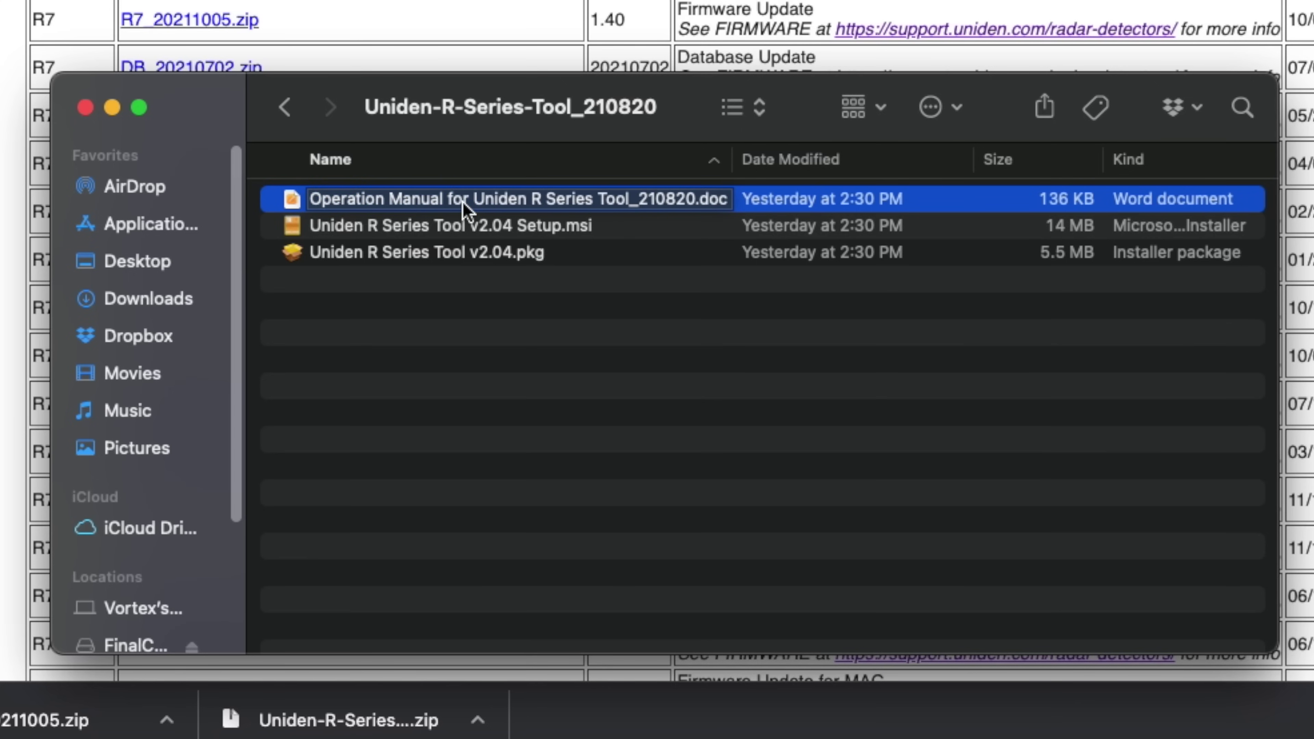
click(460, 225)
click(459, 245)
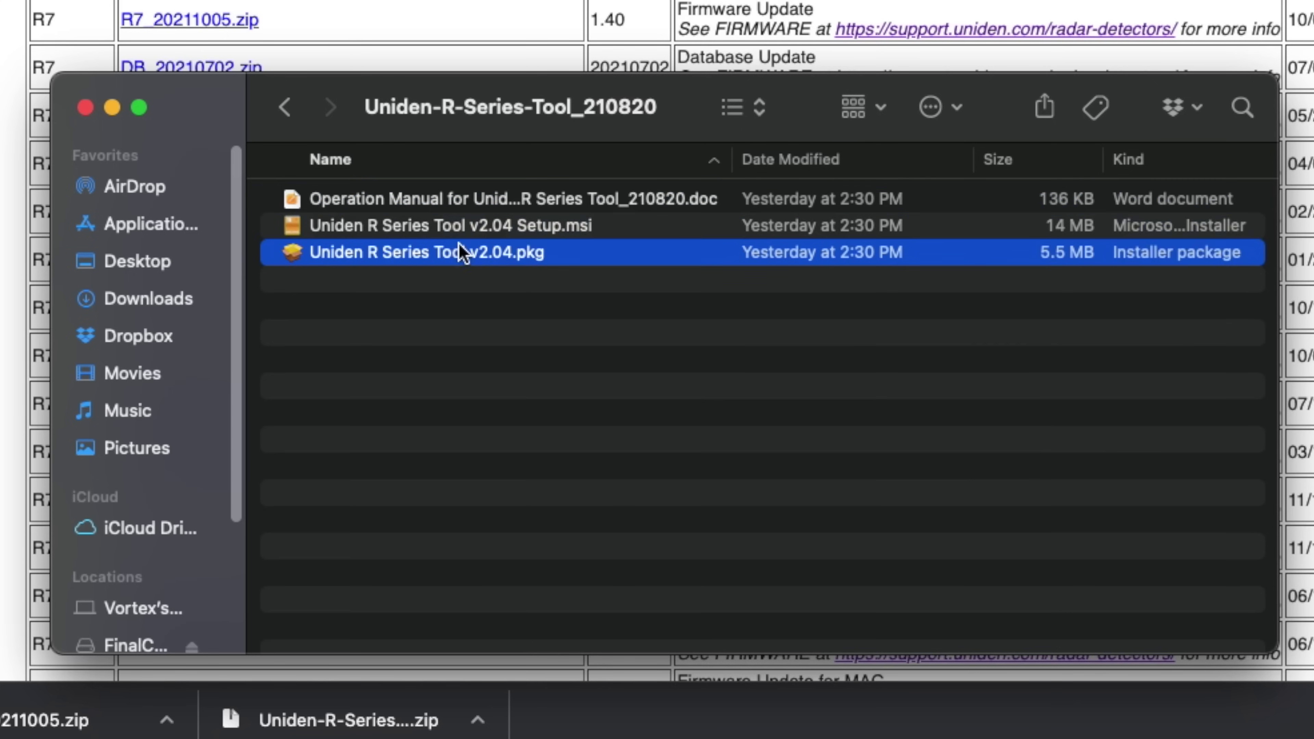
click(468, 226)
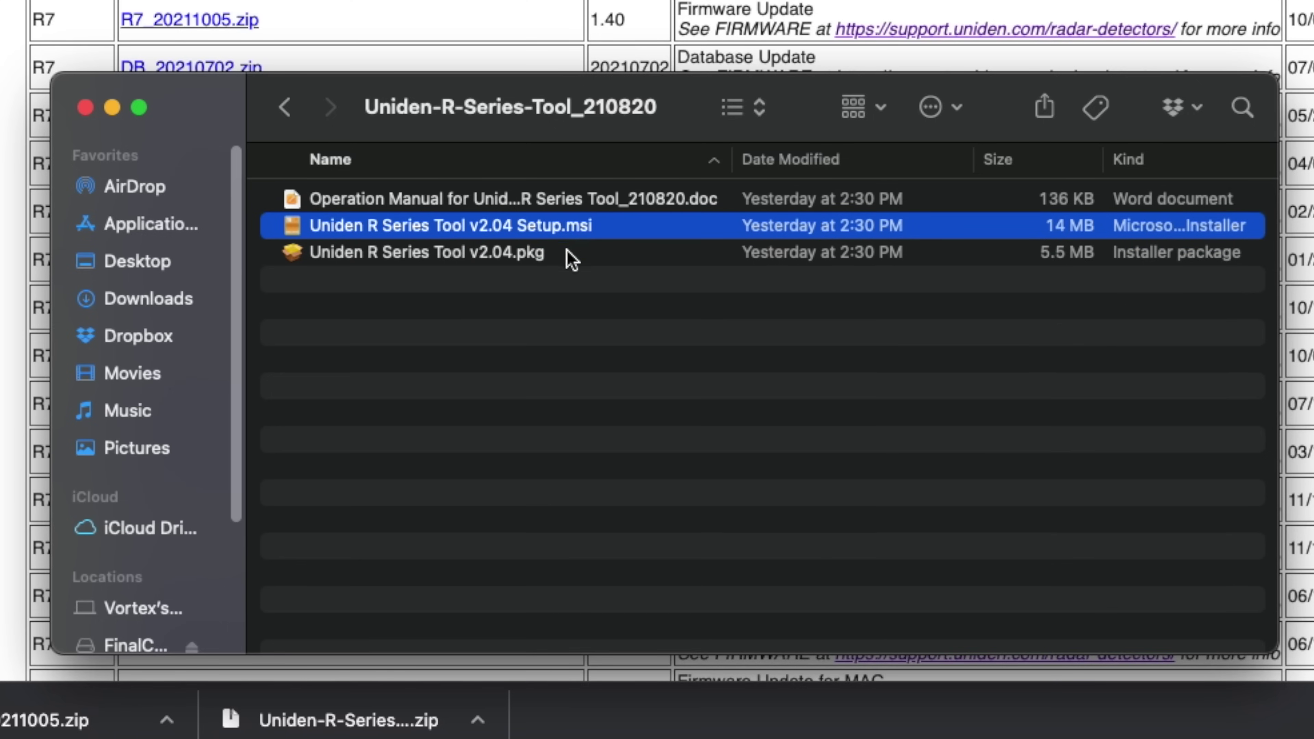
click(535, 258)
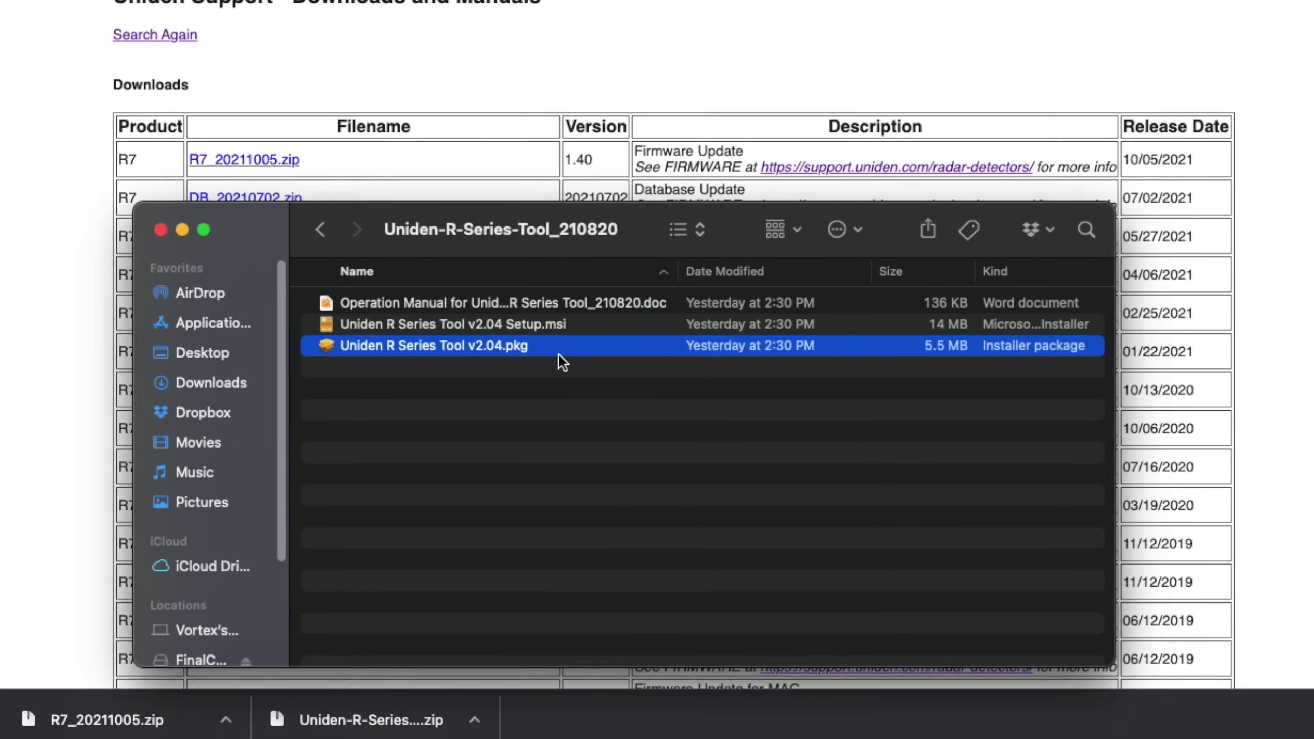
double_click(582, 262)
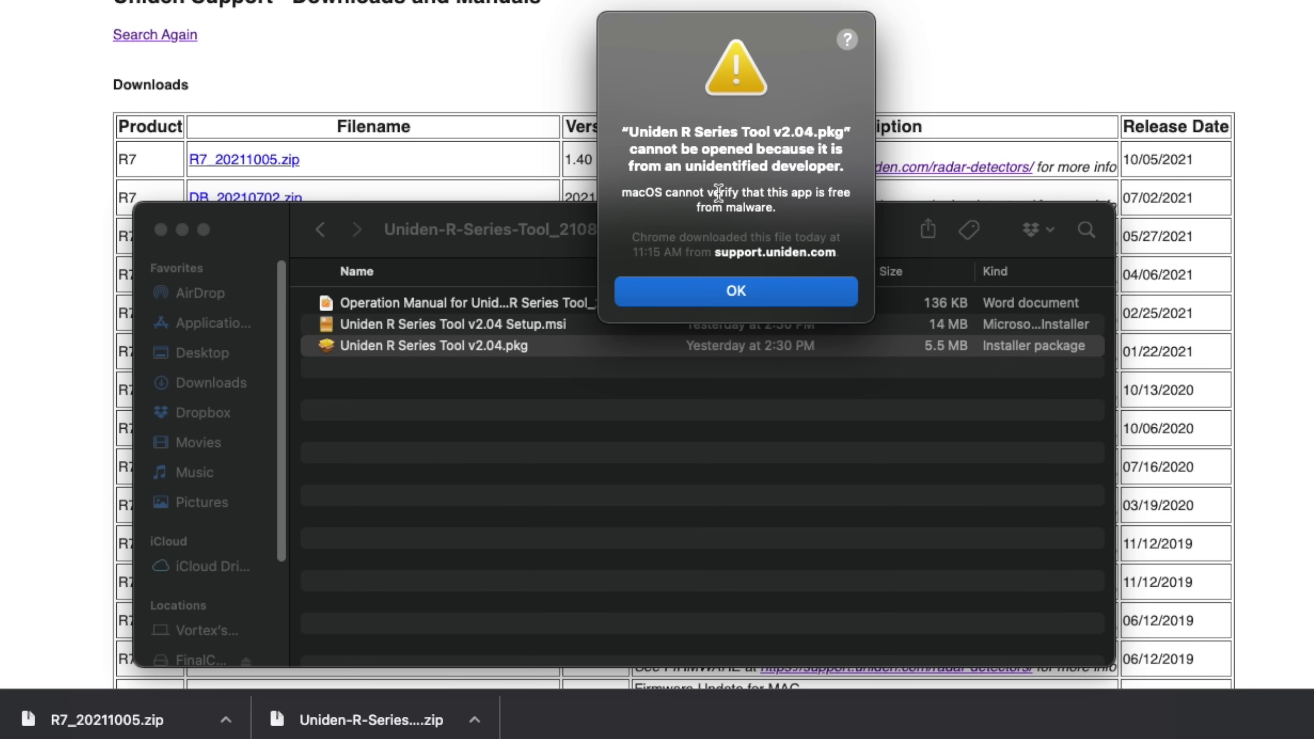
click(727, 291)
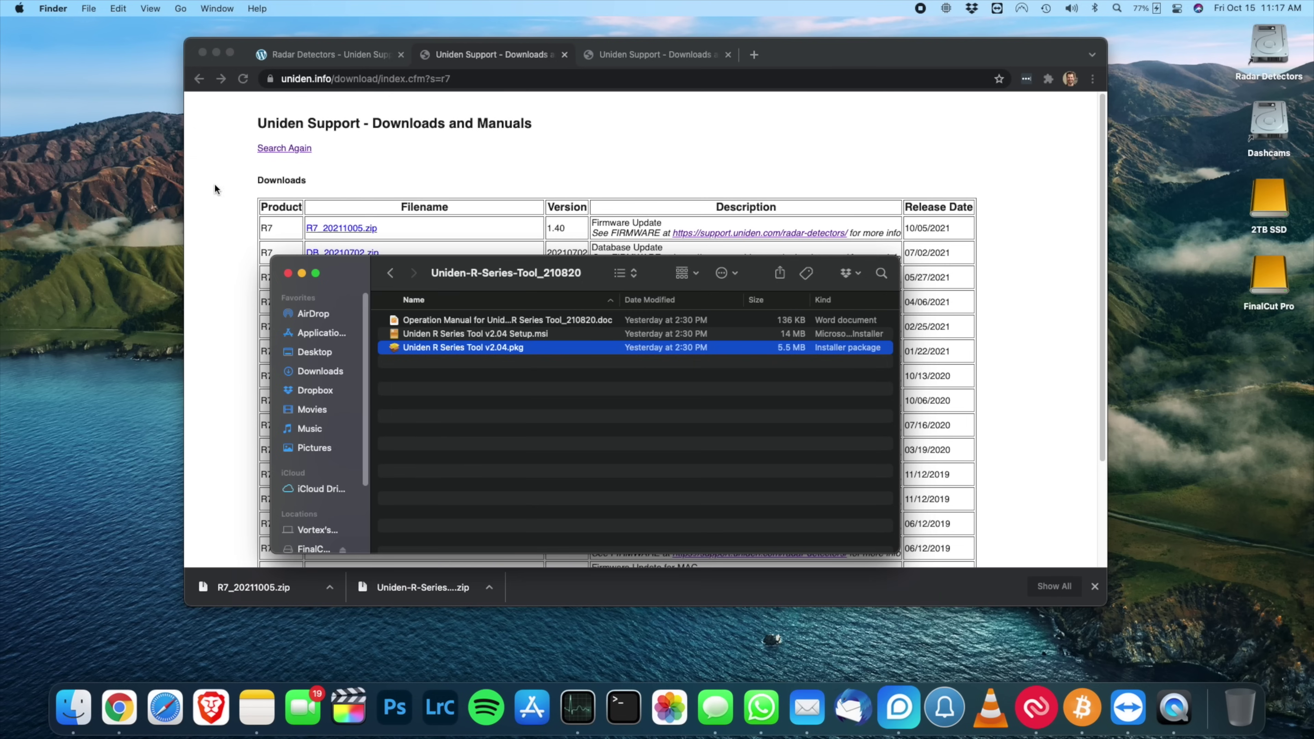
click(20, 8)
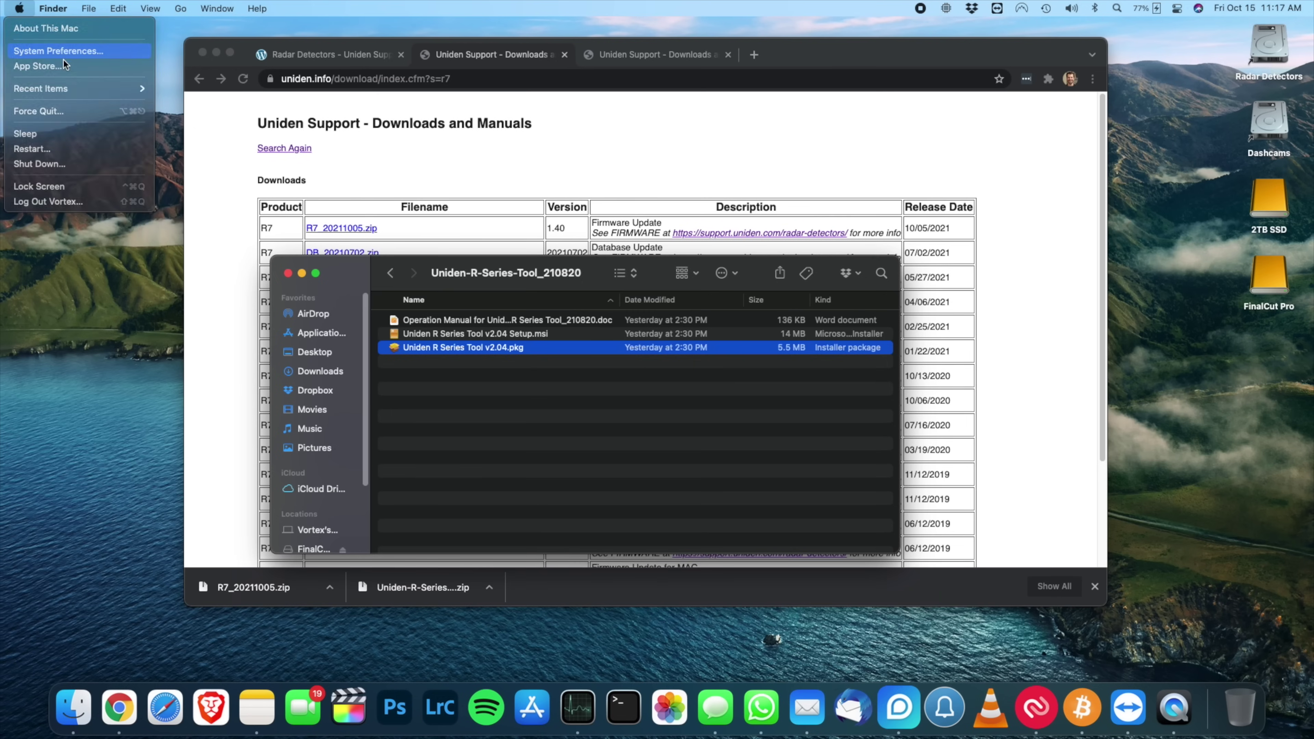
- Choose Open Anyway in Security & Privacy and confirm opening the v2.04 installer package
click(63, 56)
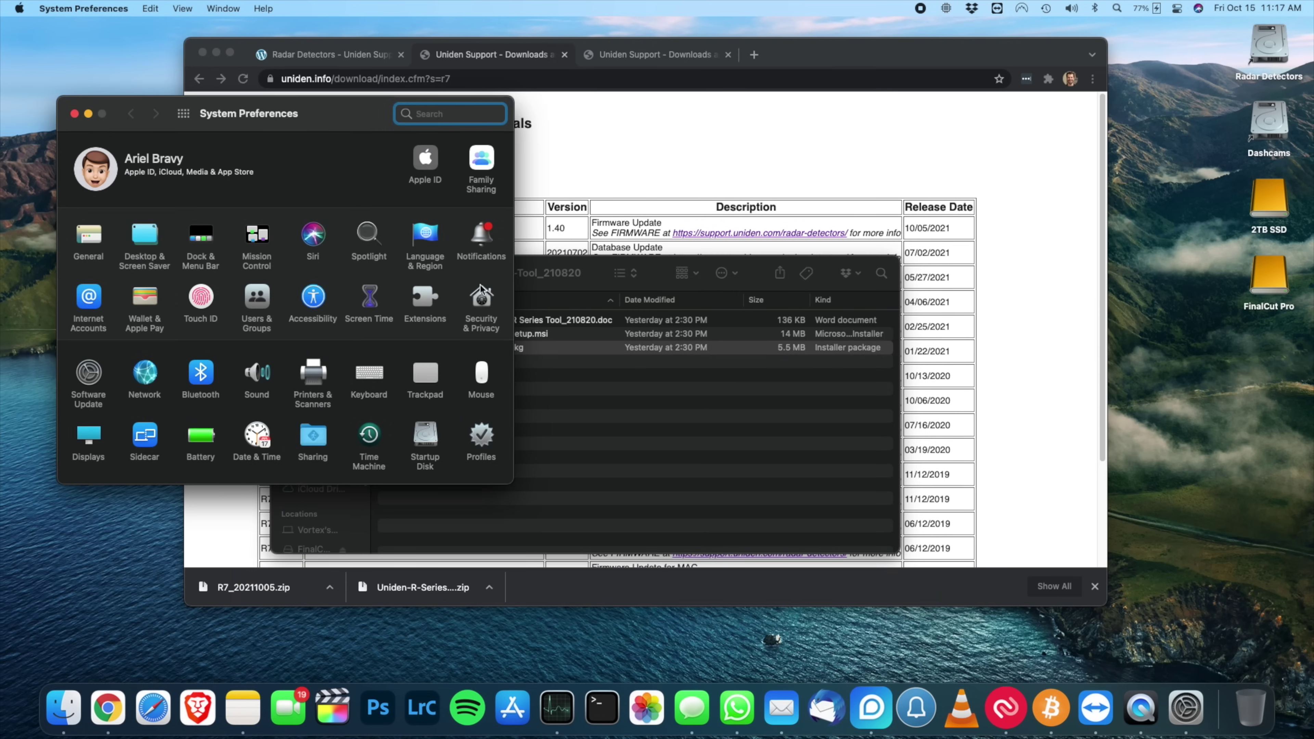
click(482, 303)
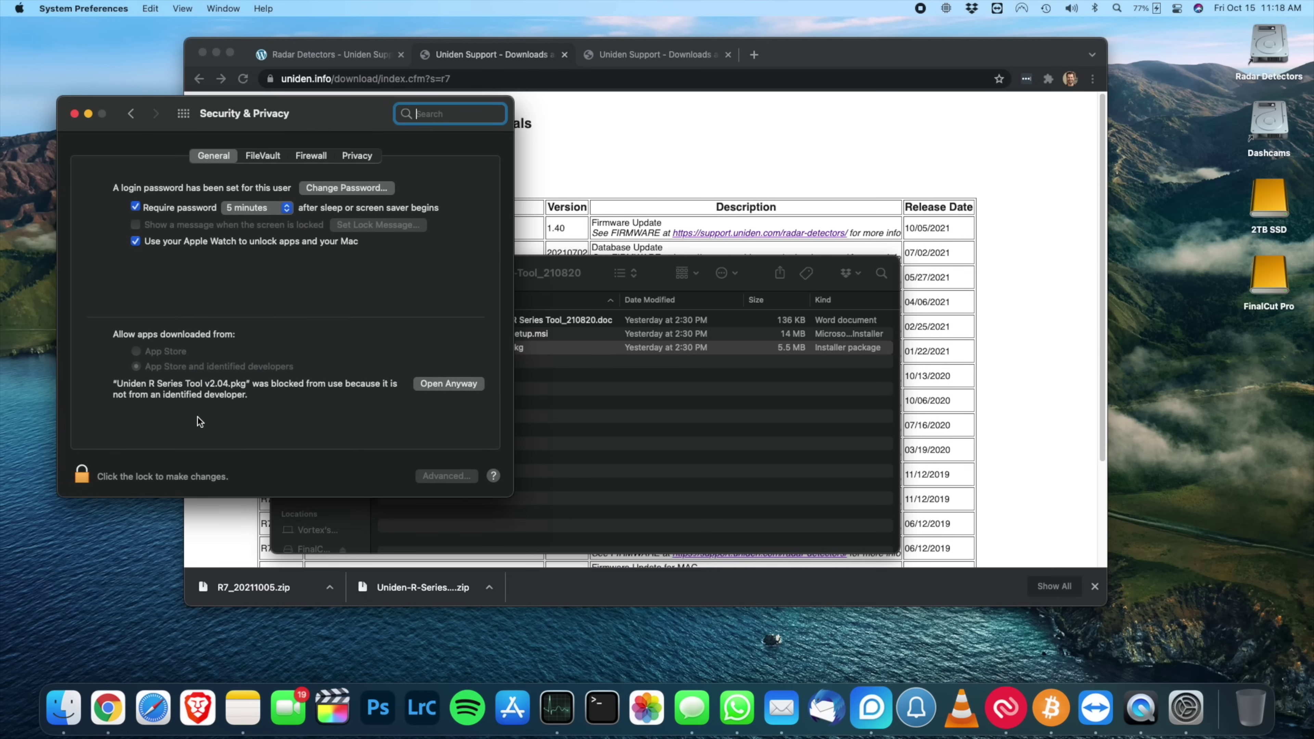
click(451, 382)
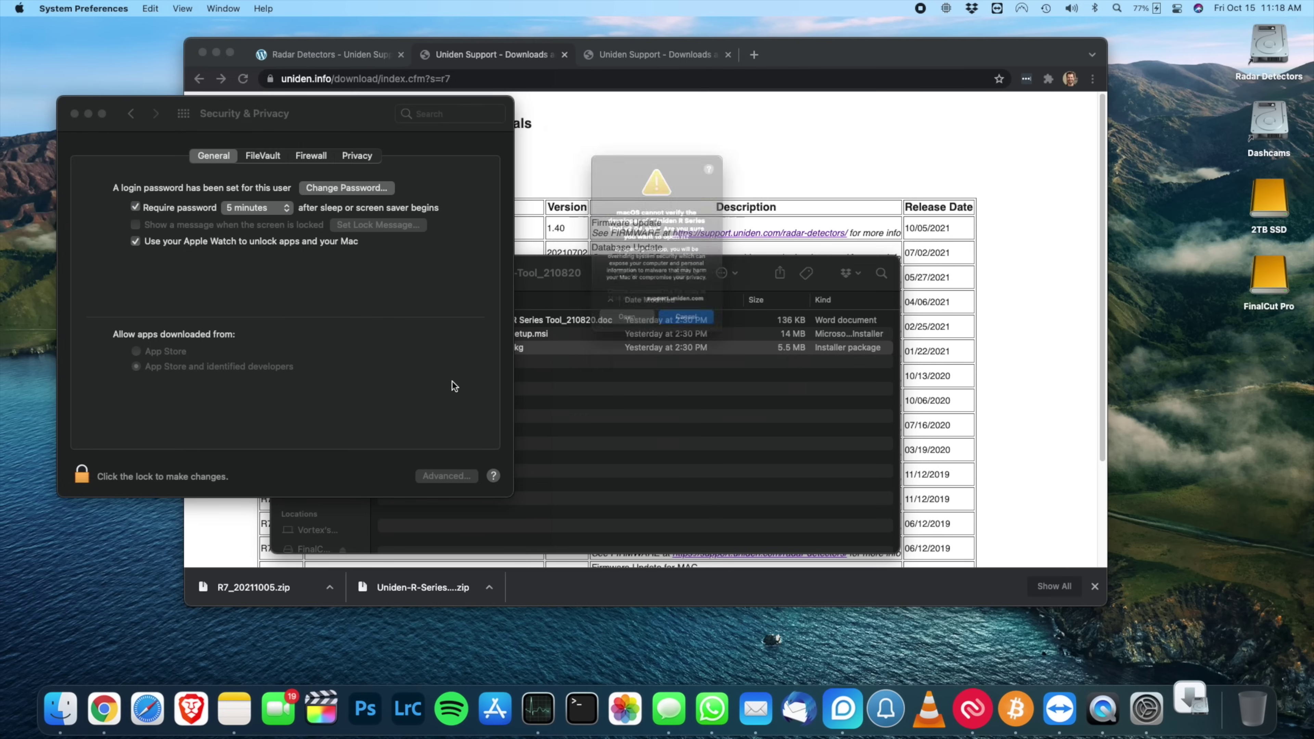
click(605, 348)
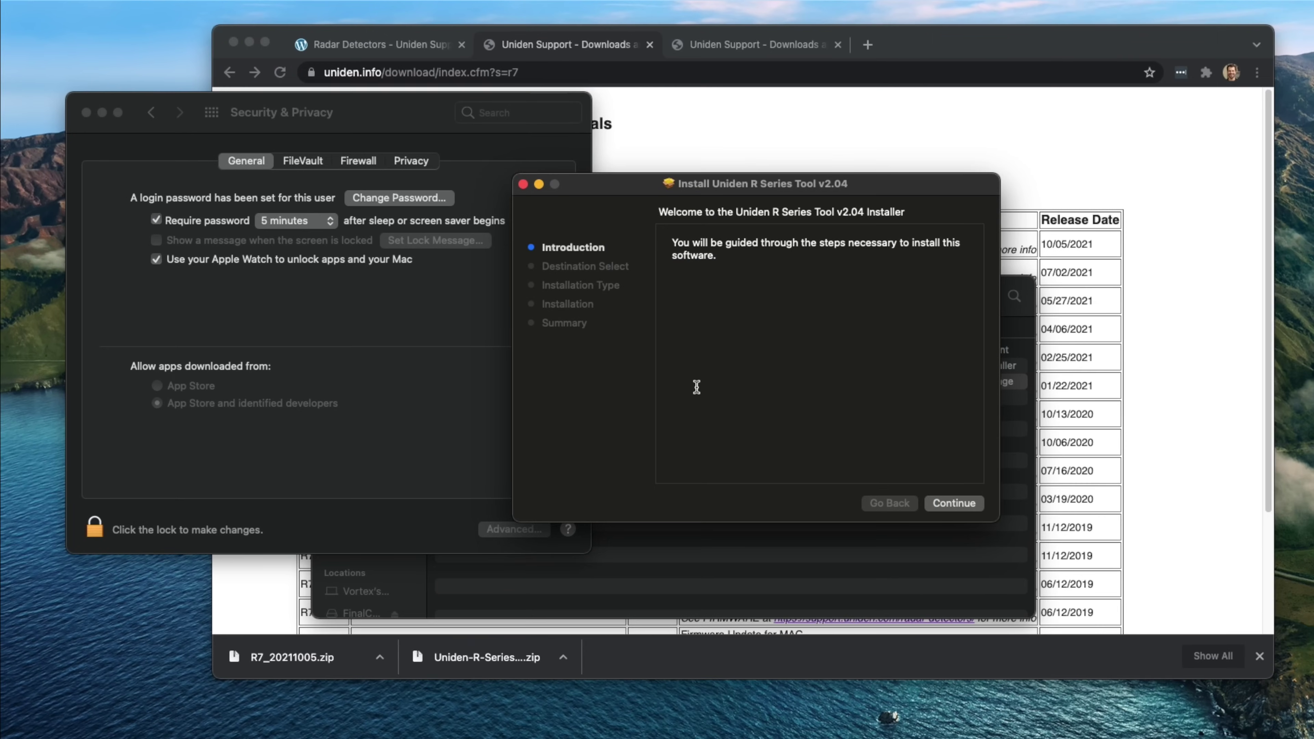
- Continue past the introduction and install Uniden R Series Tool v2.04 on Macintosh HD
click(939, 502)
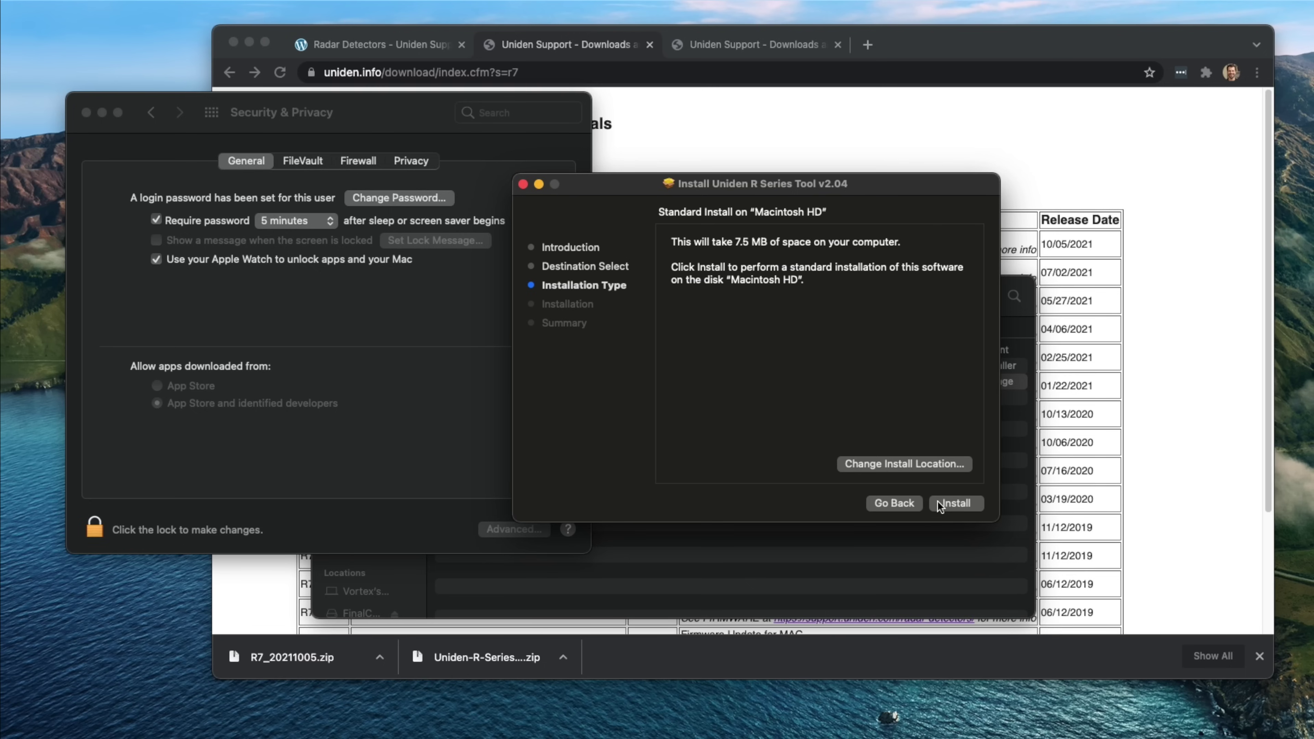
click(939, 503)
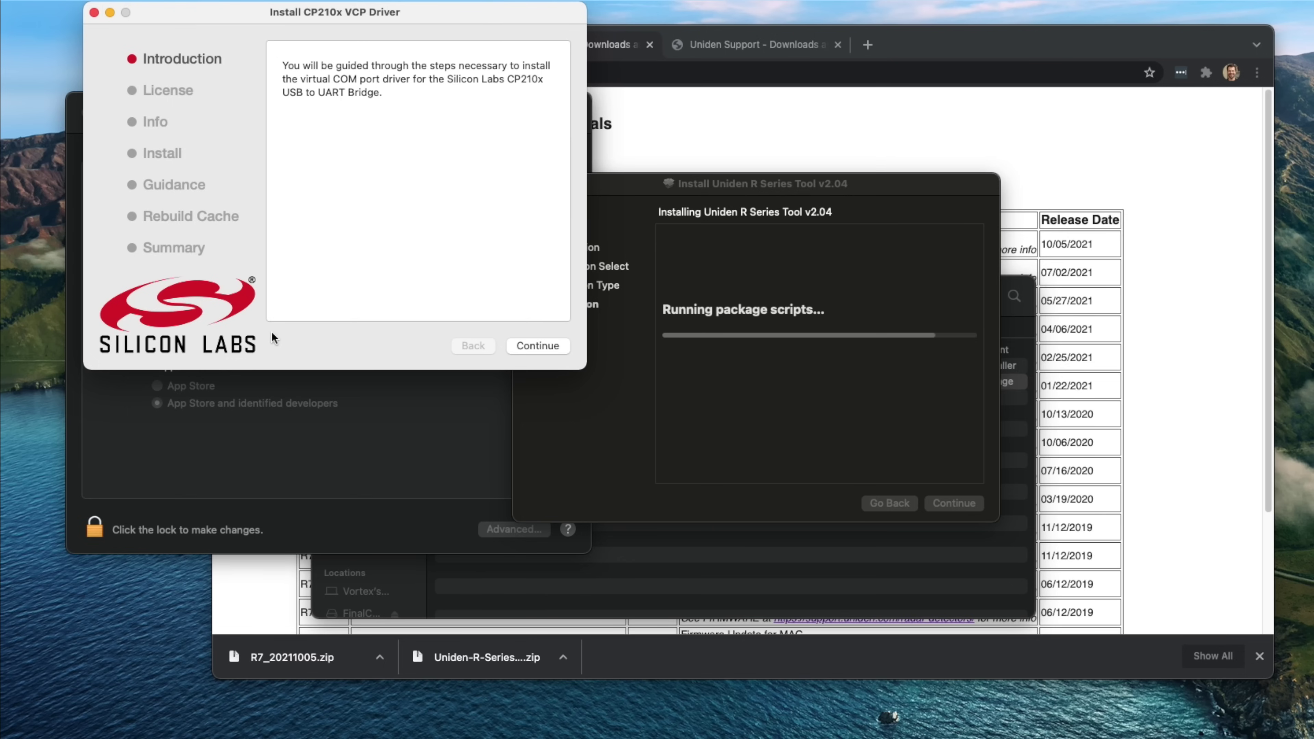
- Accept the CP210x VCP Driver license and begin installing the driver
click(542, 346)
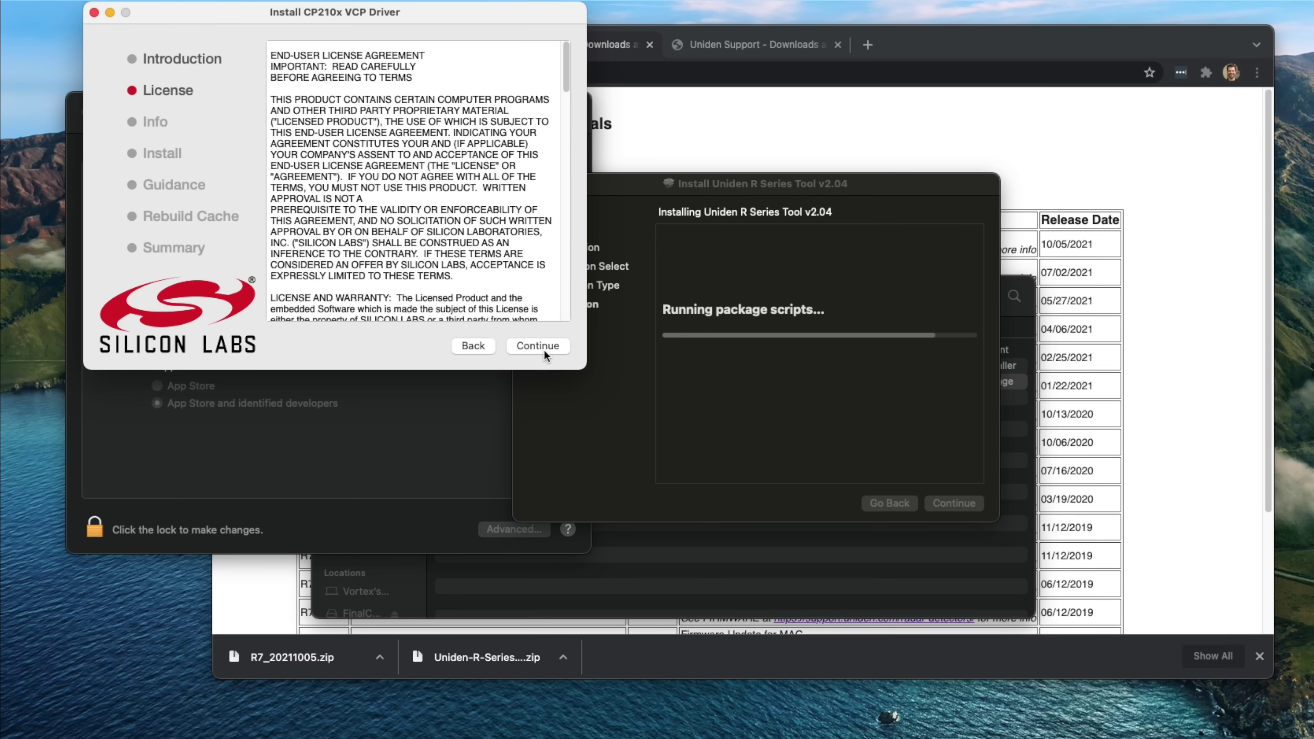
click(544, 349)
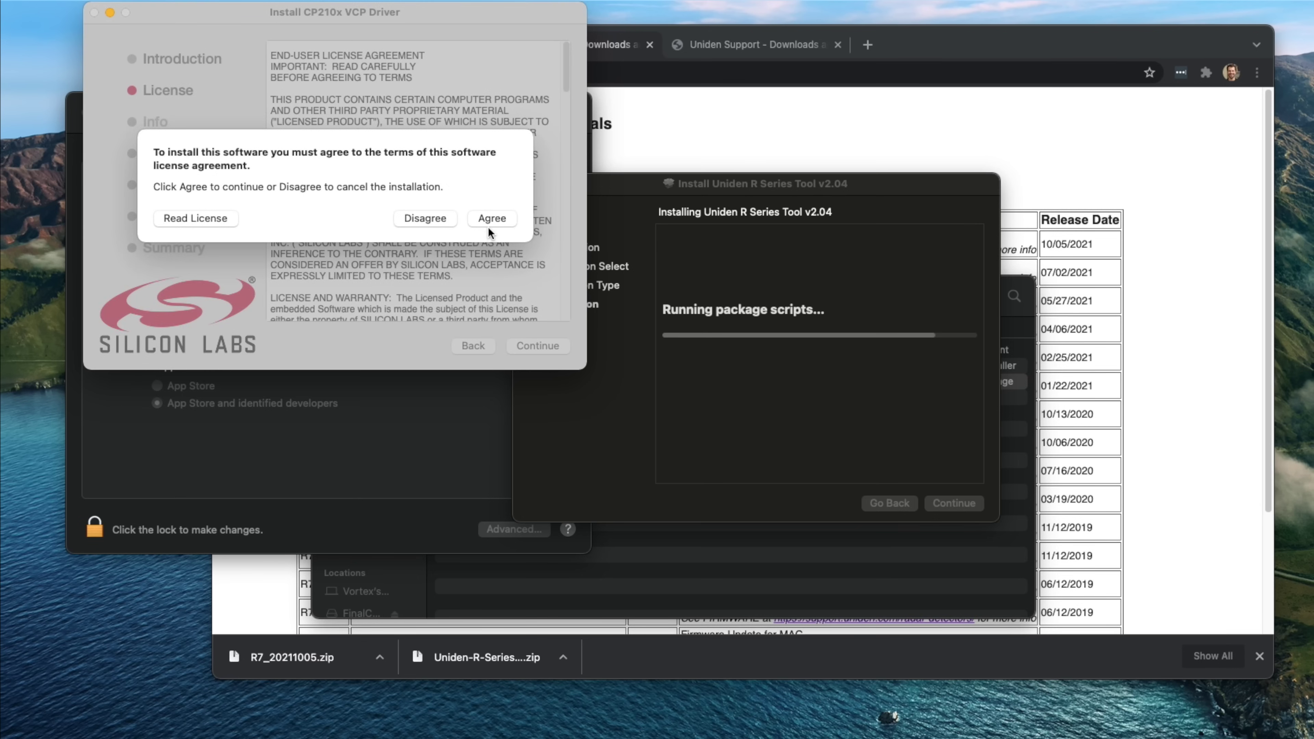
click(492, 220)
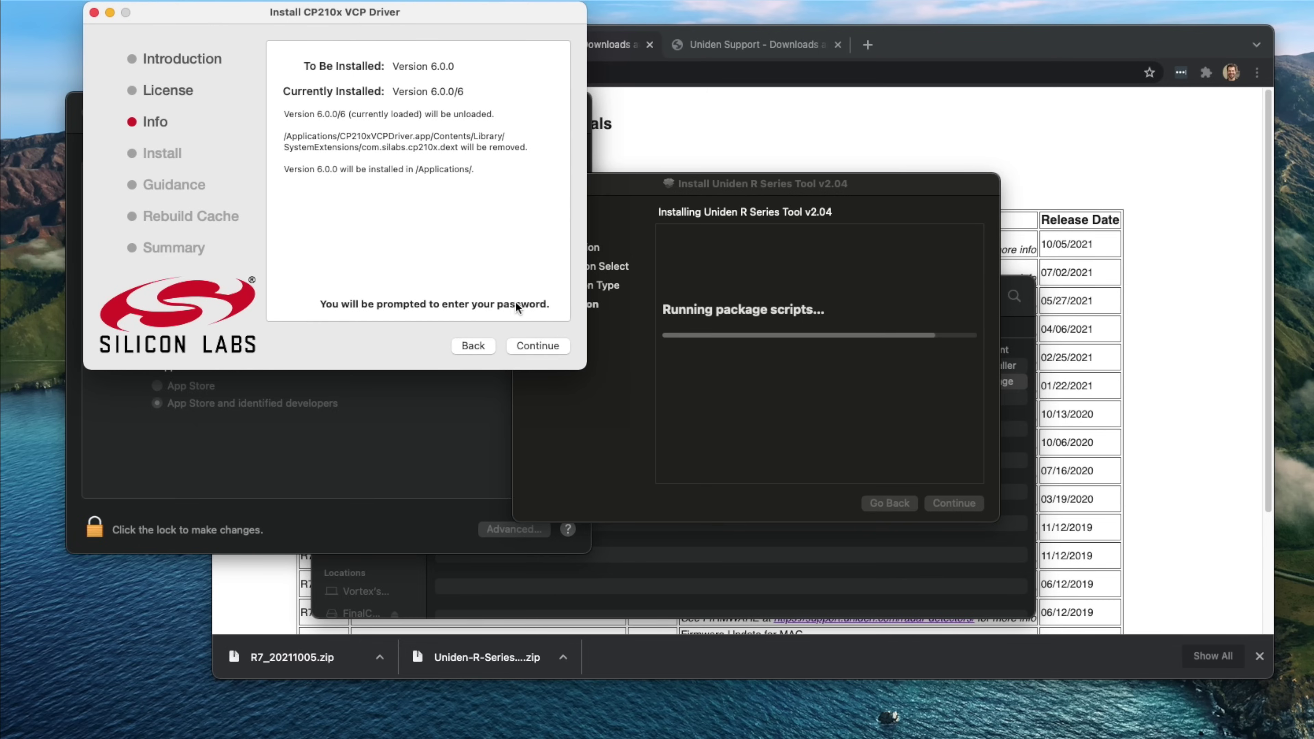
click(532, 344)
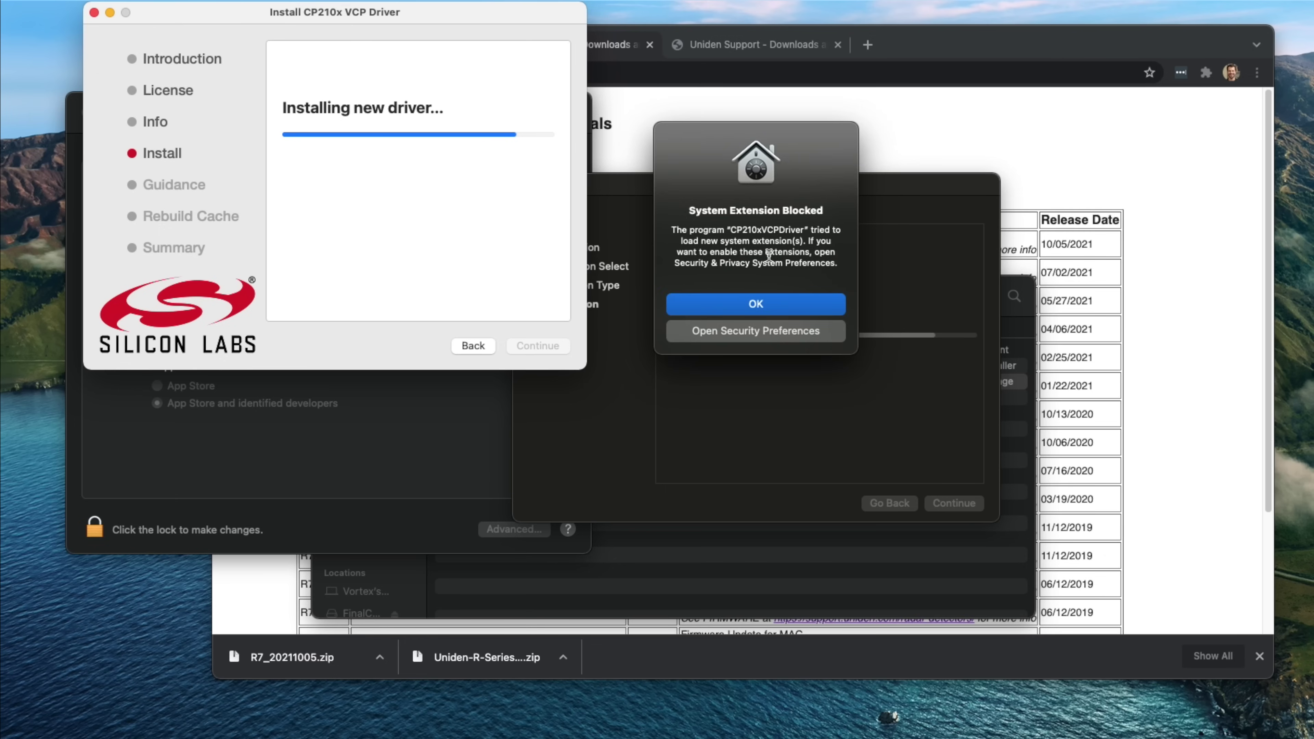
- Unlock Security & Privacy, allow CP210xVCPDriver, and close both finished installers
click(755, 331)
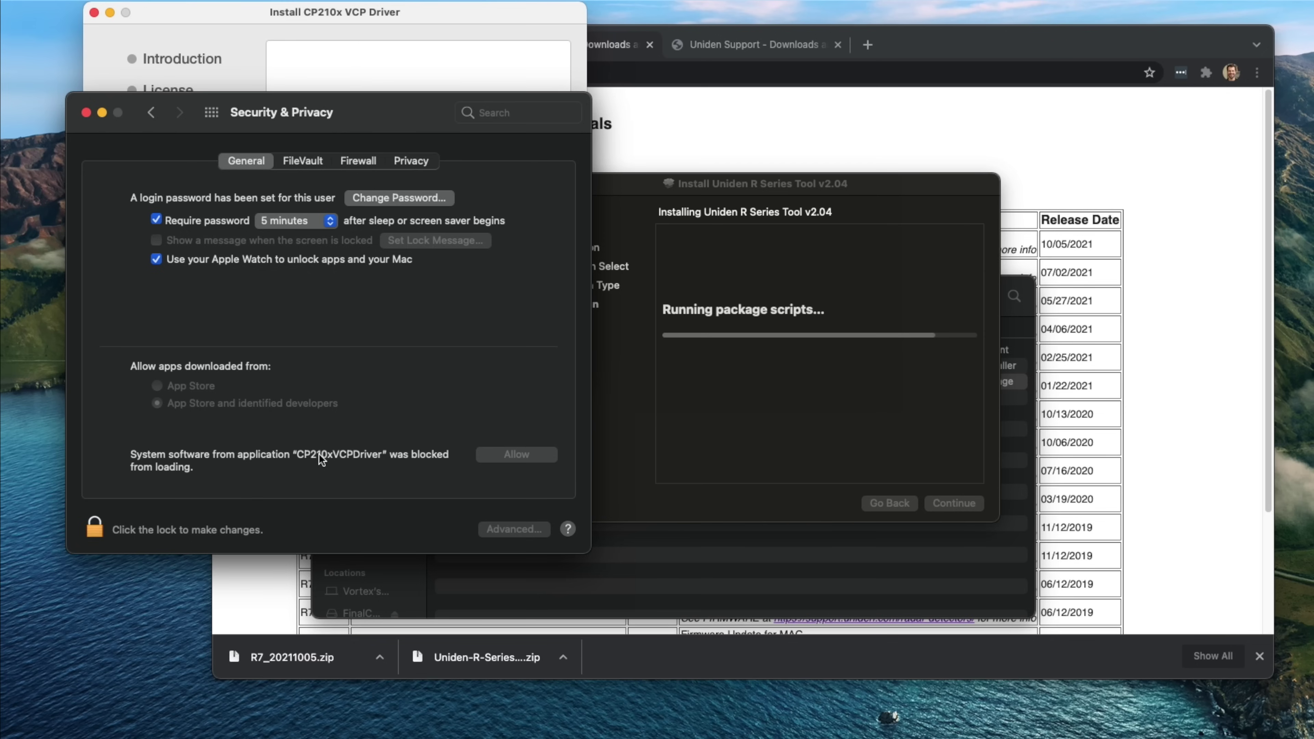
click(96, 528)
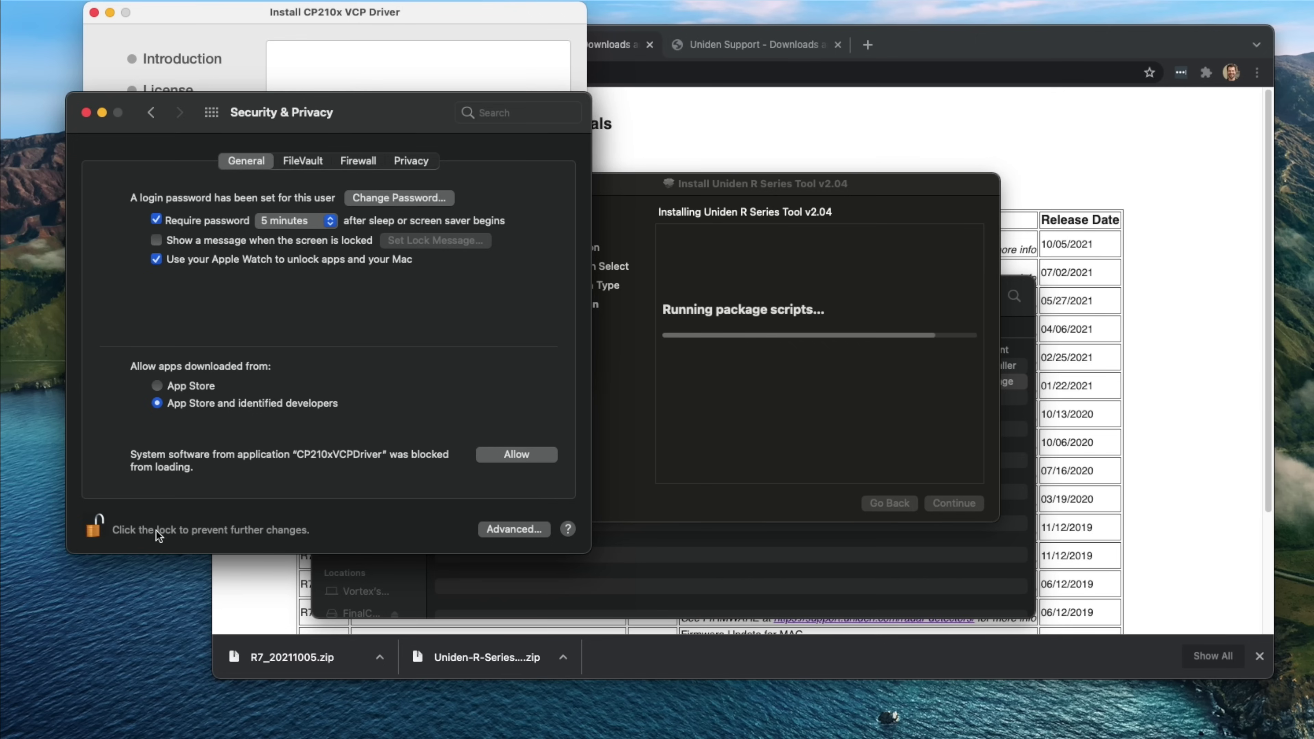
click(510, 456)
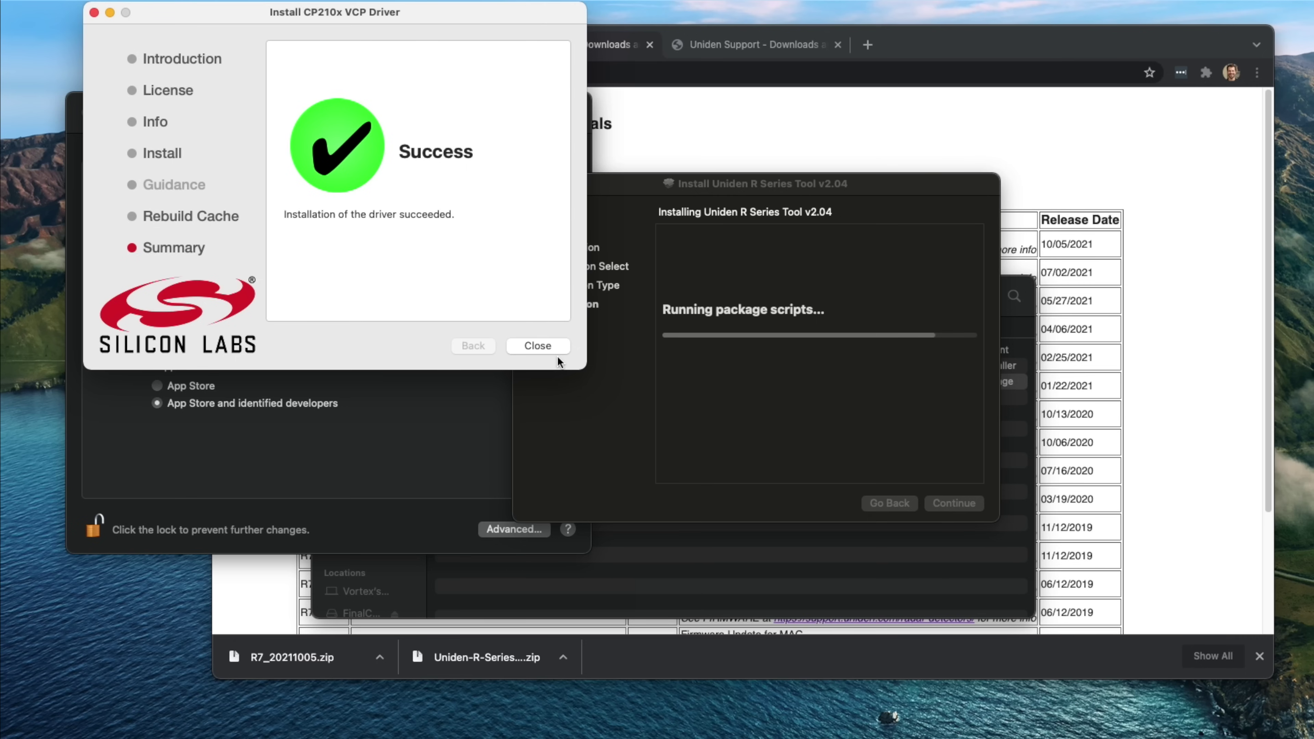
click(557, 347)
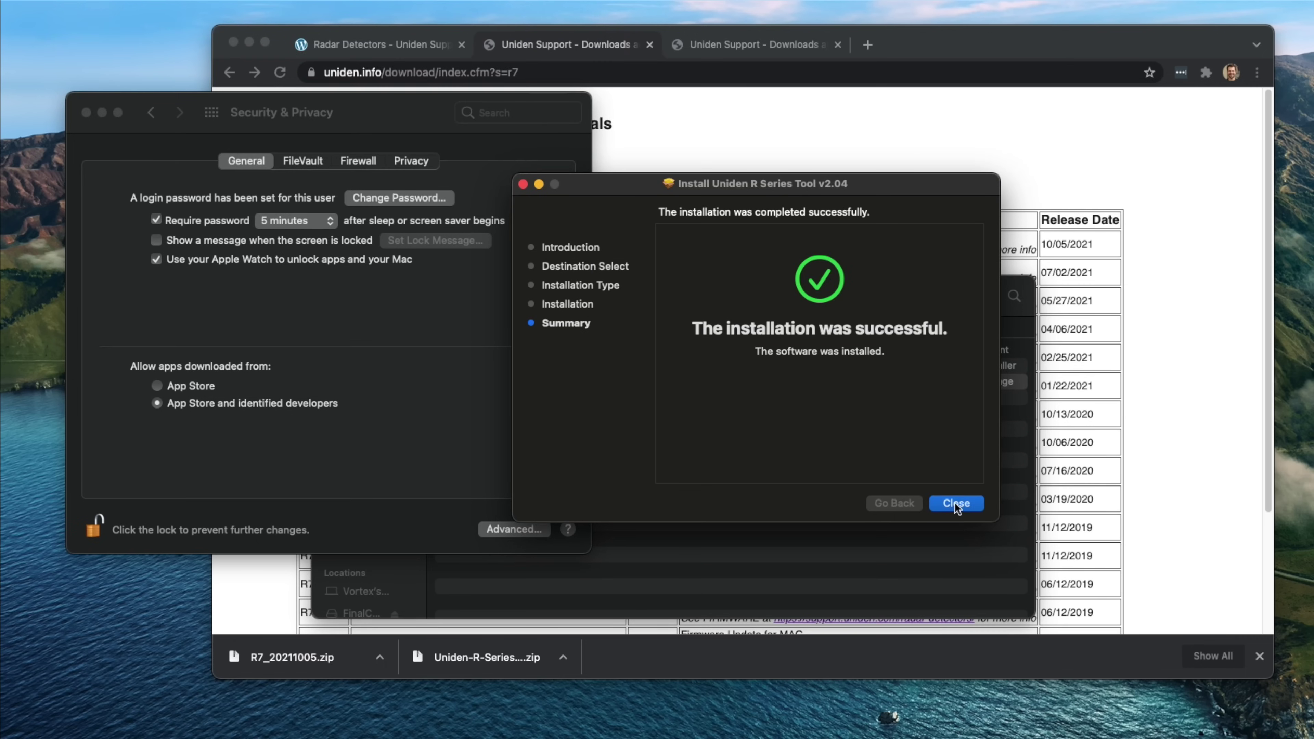
click(955, 503)
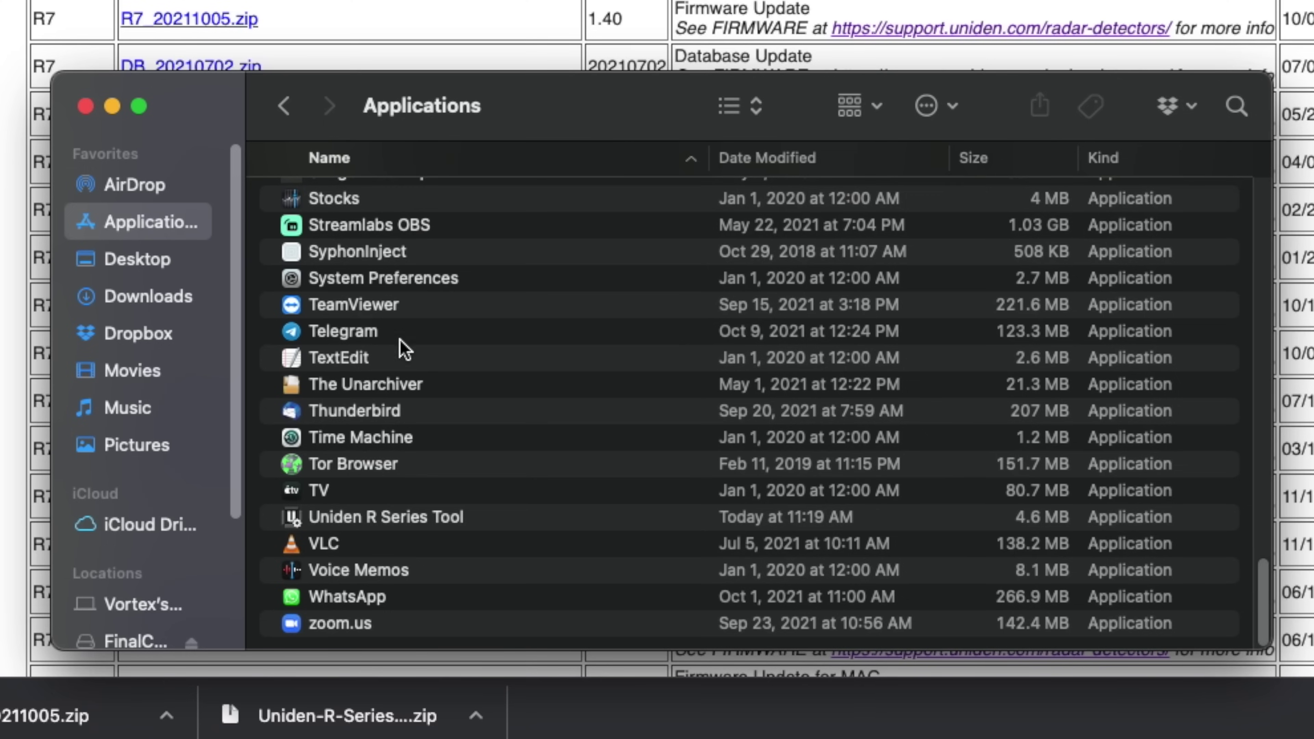
- Launch Uniden R Series Tool from the Applications folder
double_click(485, 521)
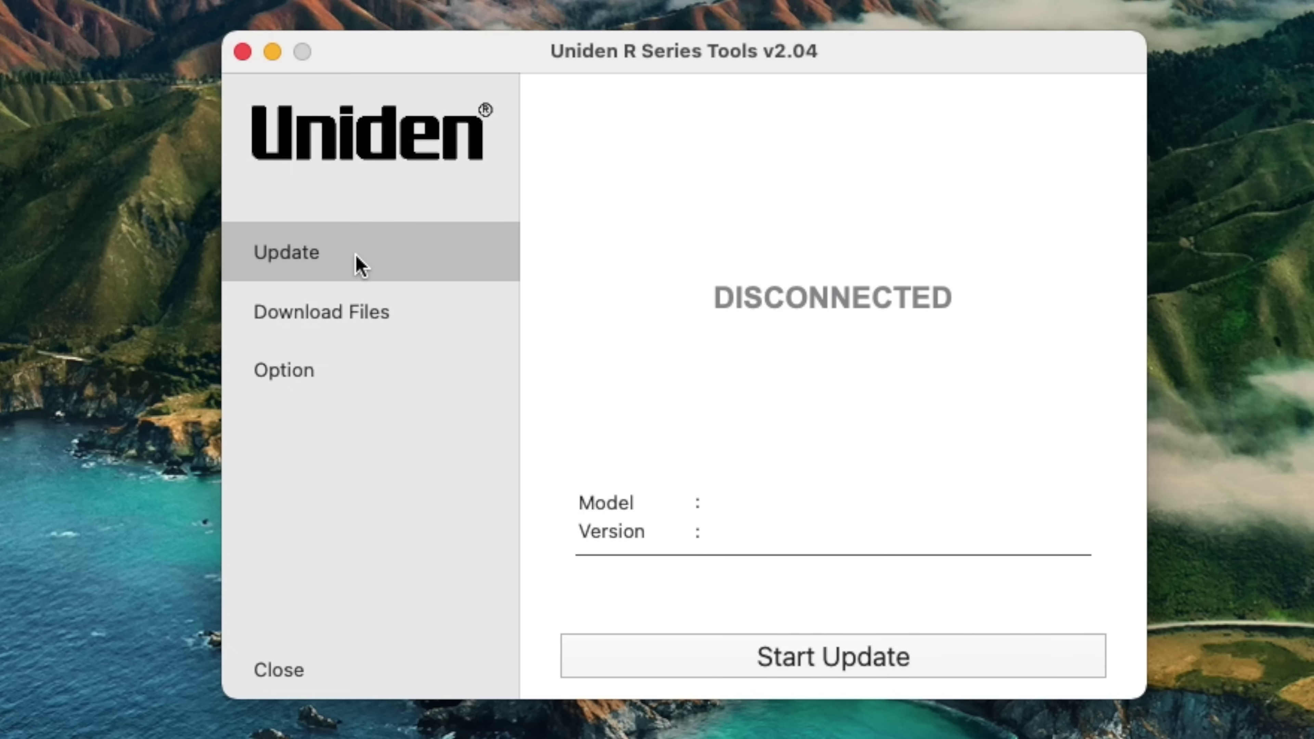
click(421, 329)
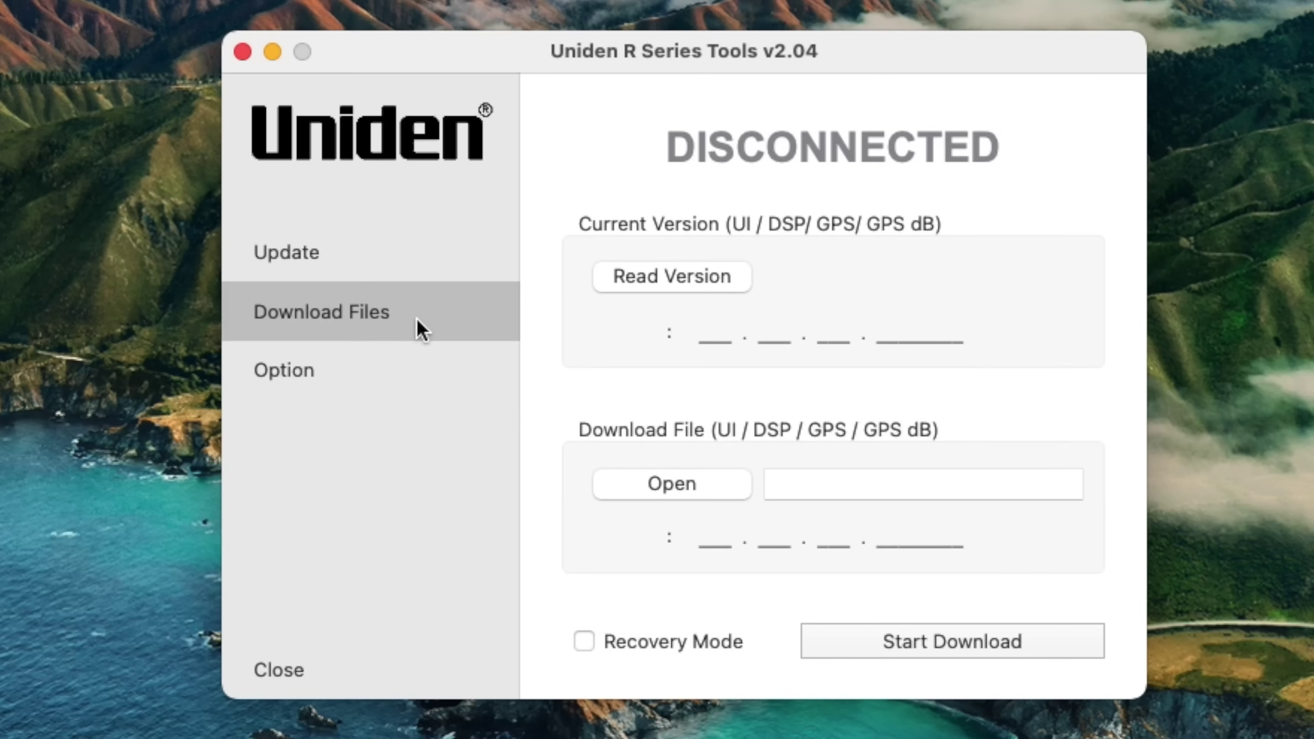
click(397, 361)
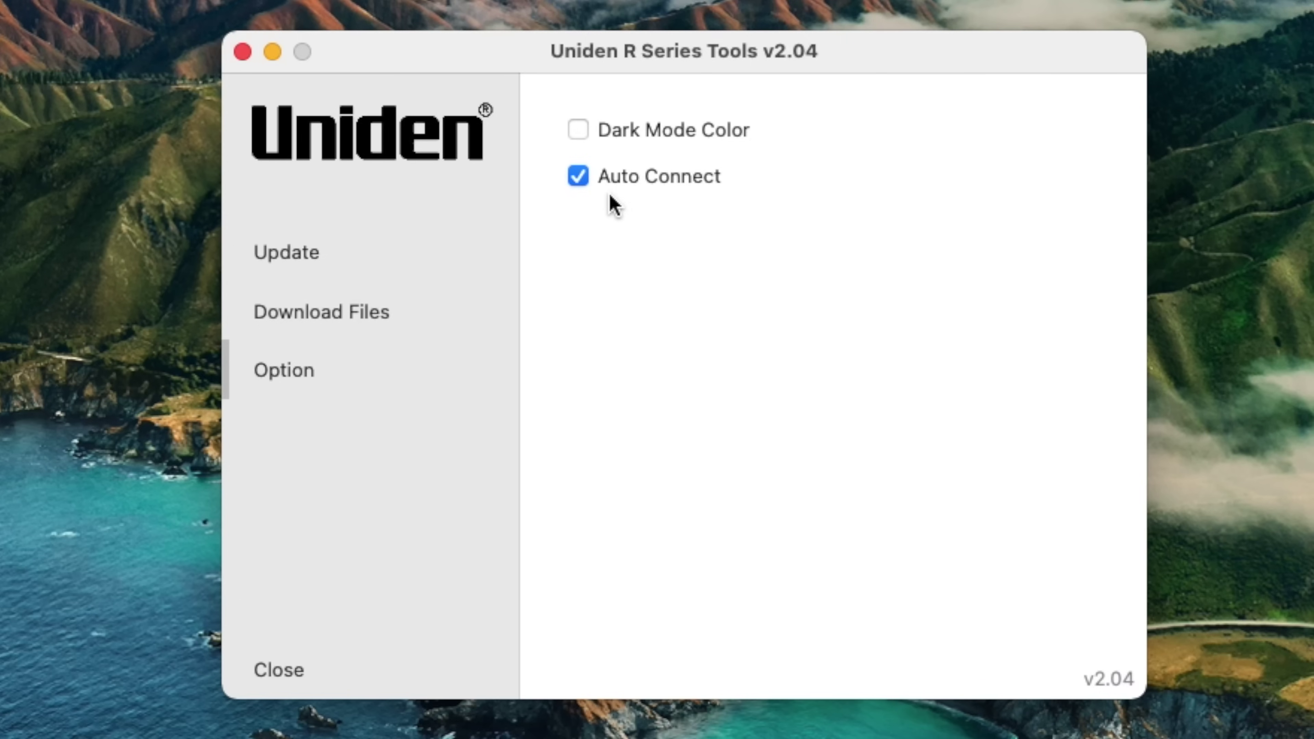
click(584, 132)
click(584, 132)
click(397, 265)
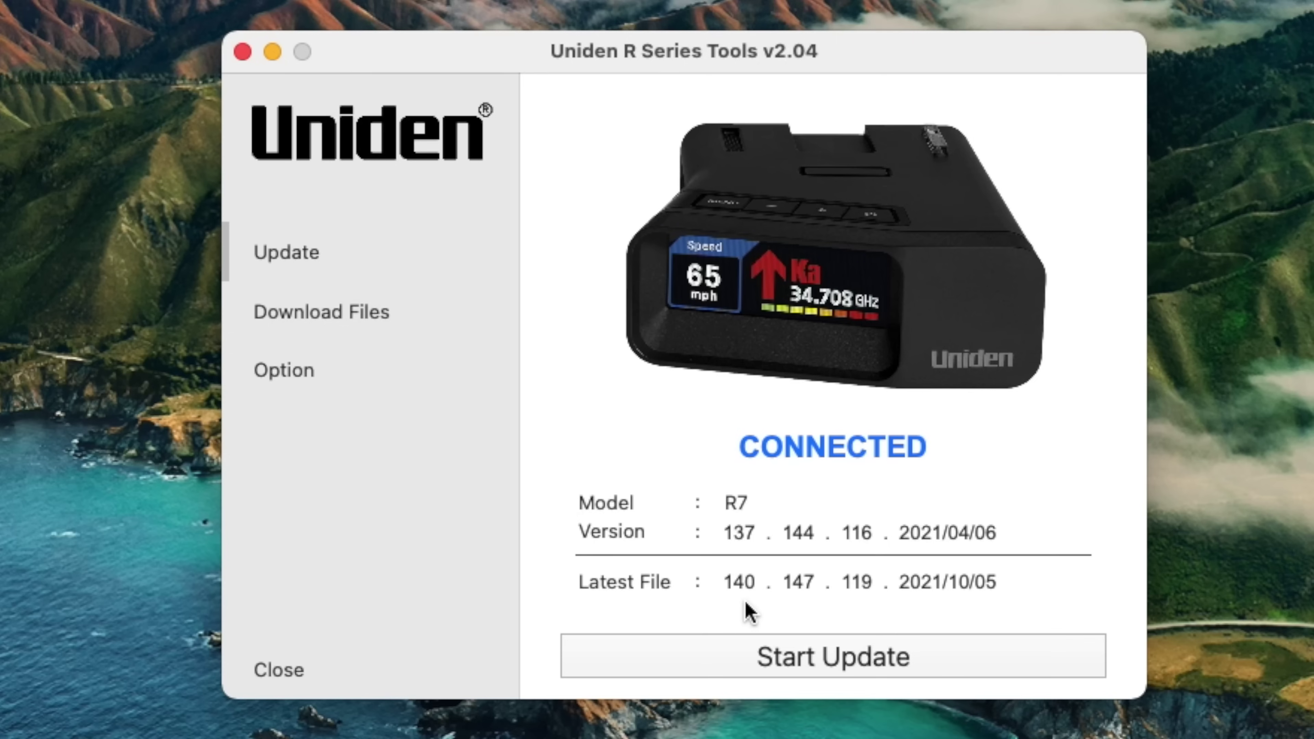
- Update the R7 to 140.147.119 (2021/10/05), acknowledge completion, then open the manual download page
click(726, 654)
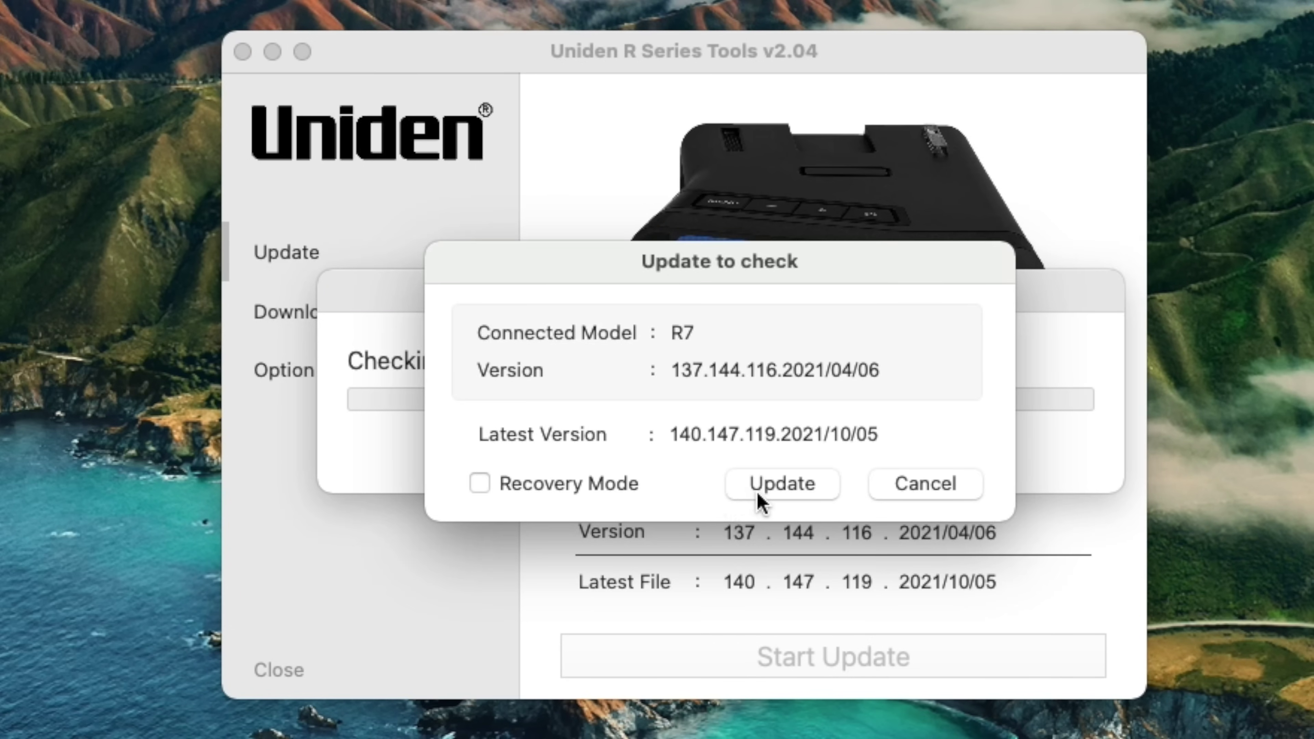
click(783, 491)
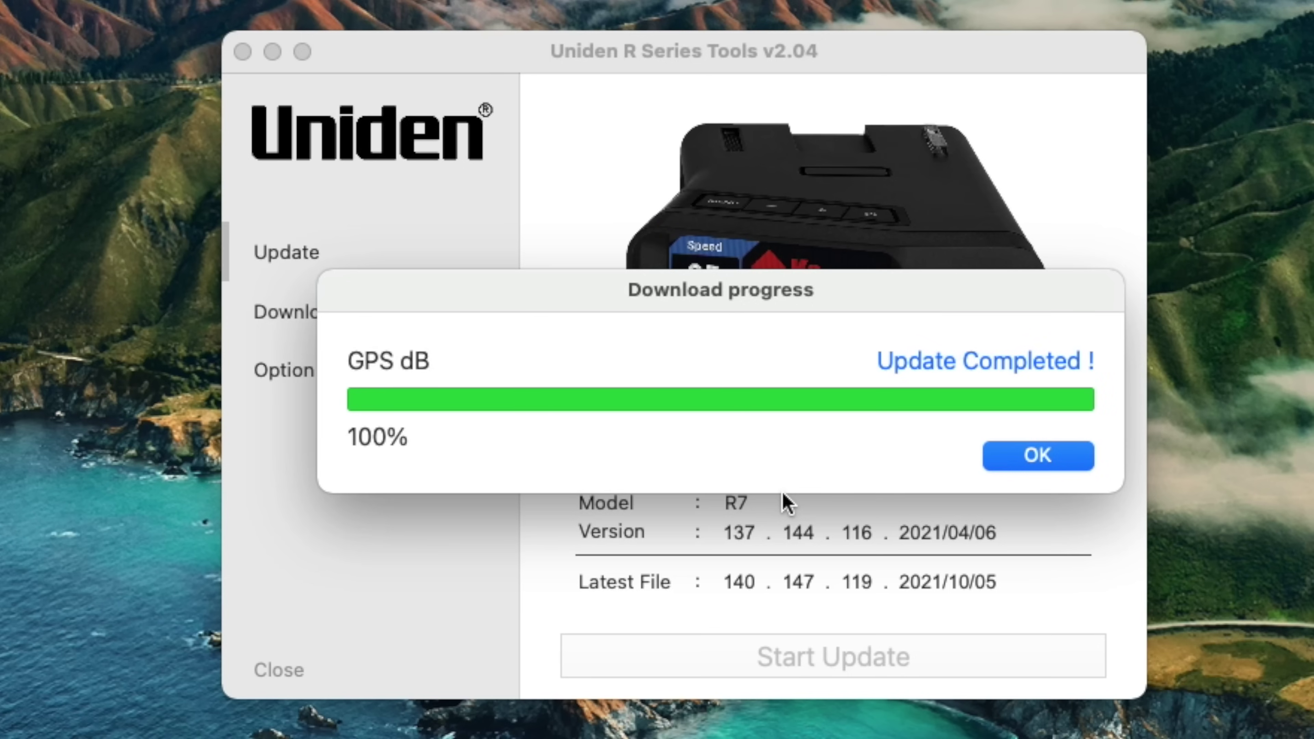
click(1006, 462)
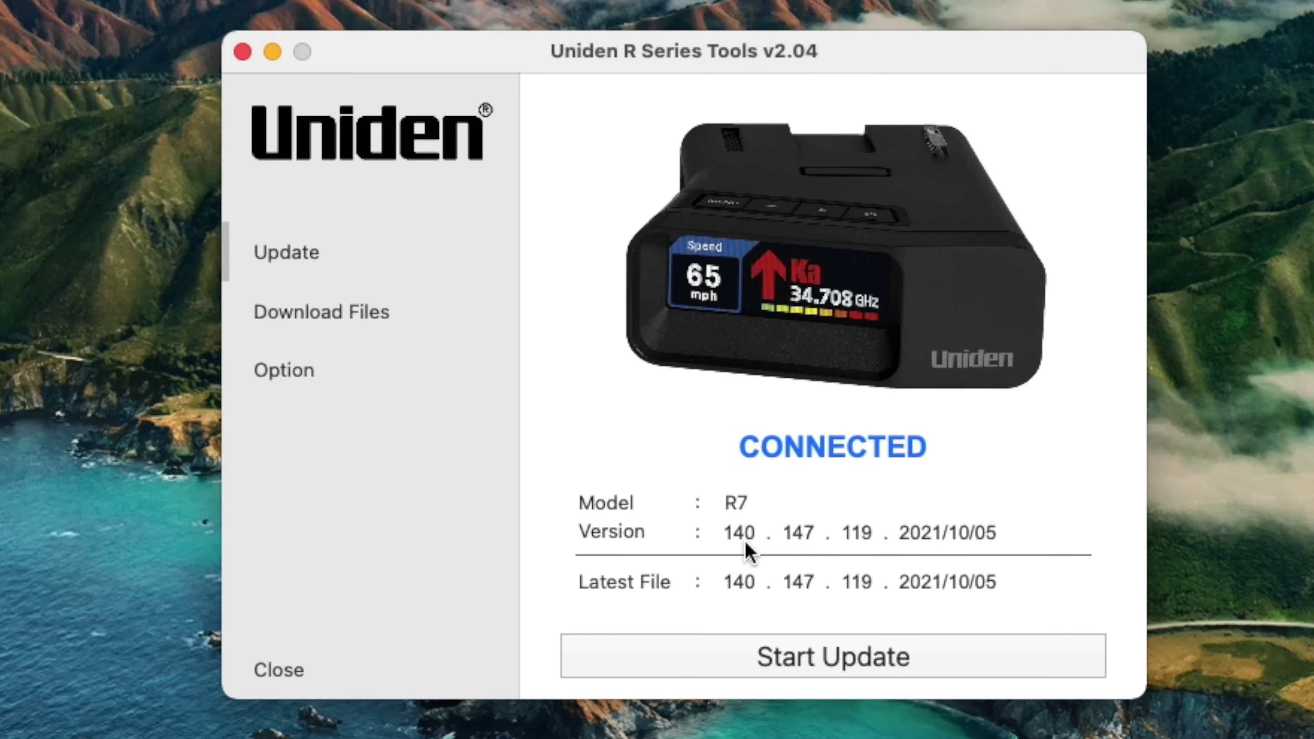
click(343, 313)
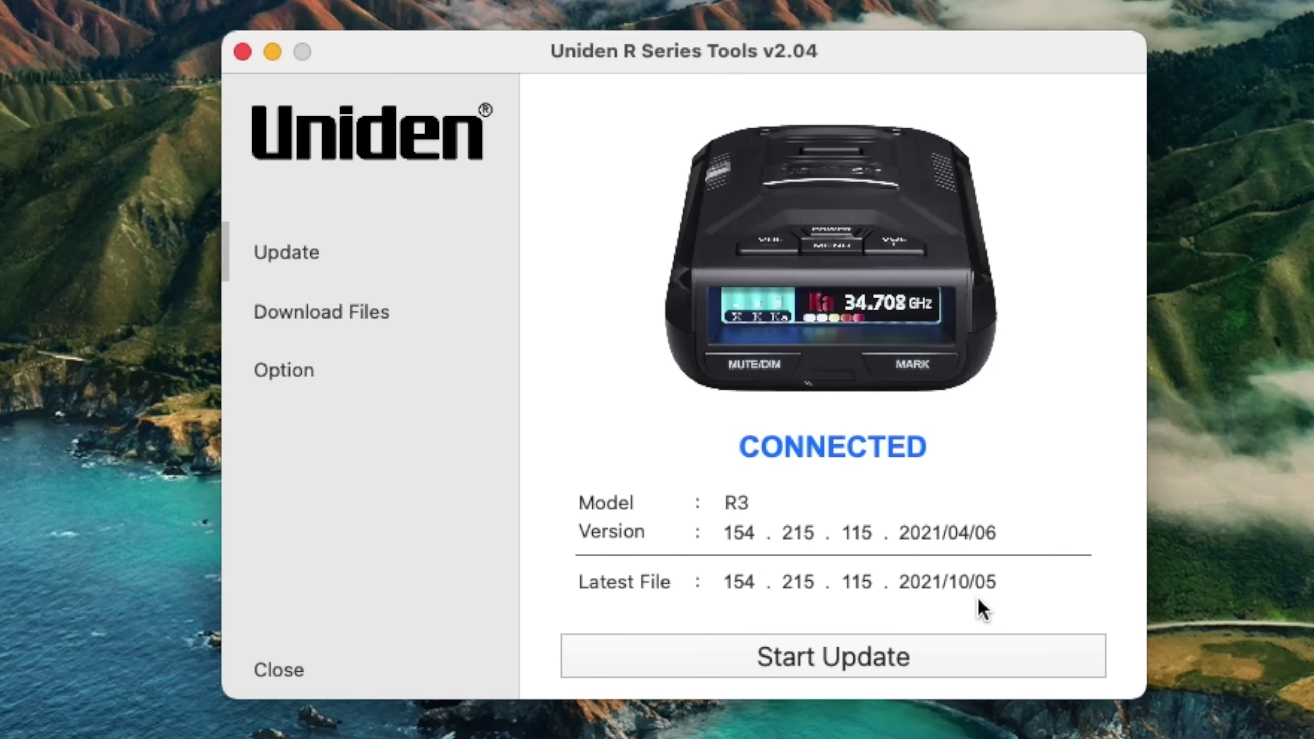
- Update the R3 to the latest 2021/10/05 files, then check the newly connected R1 for updates
click(948, 657)
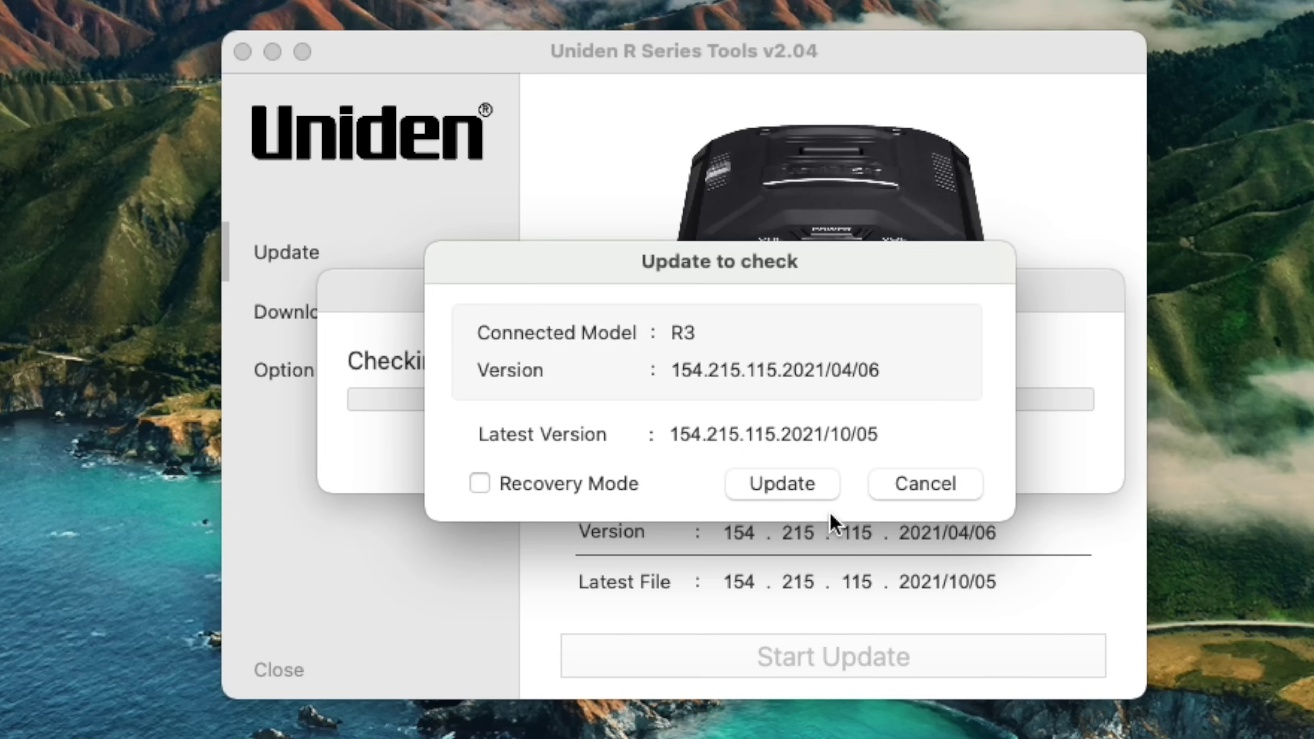
click(800, 486)
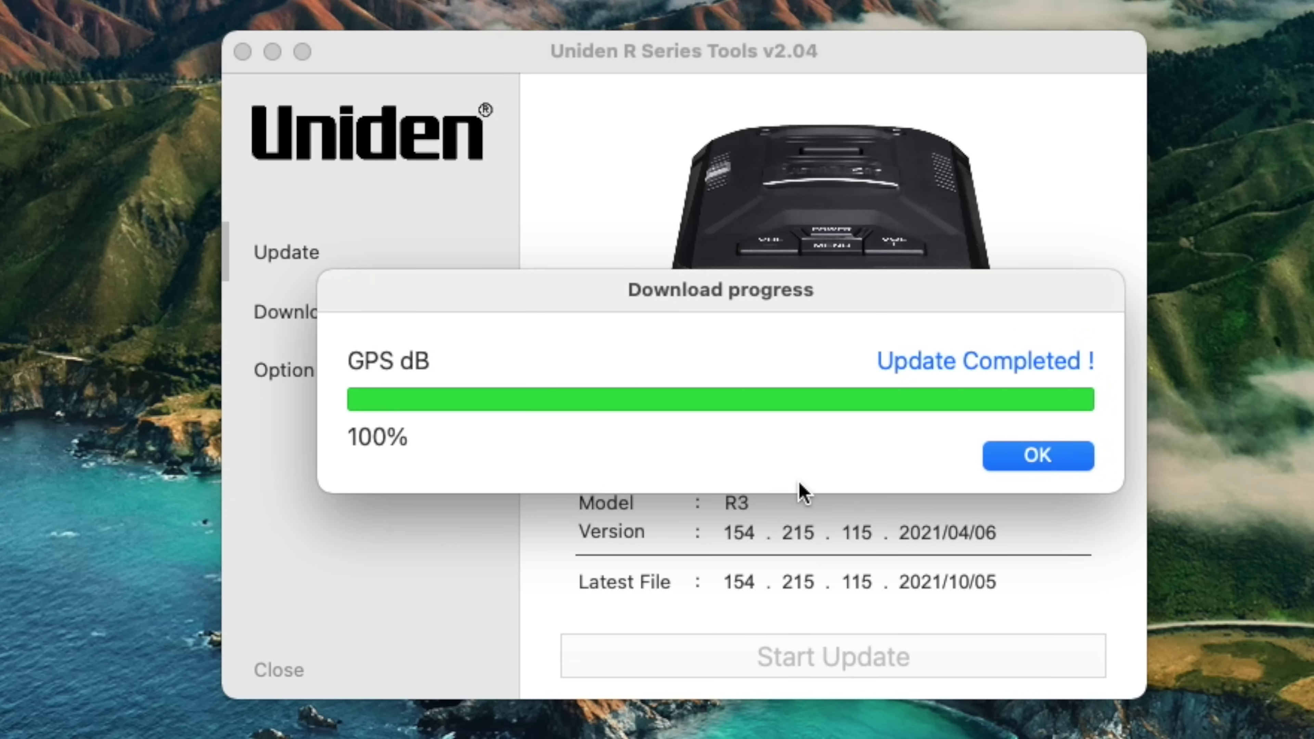
click(1070, 463)
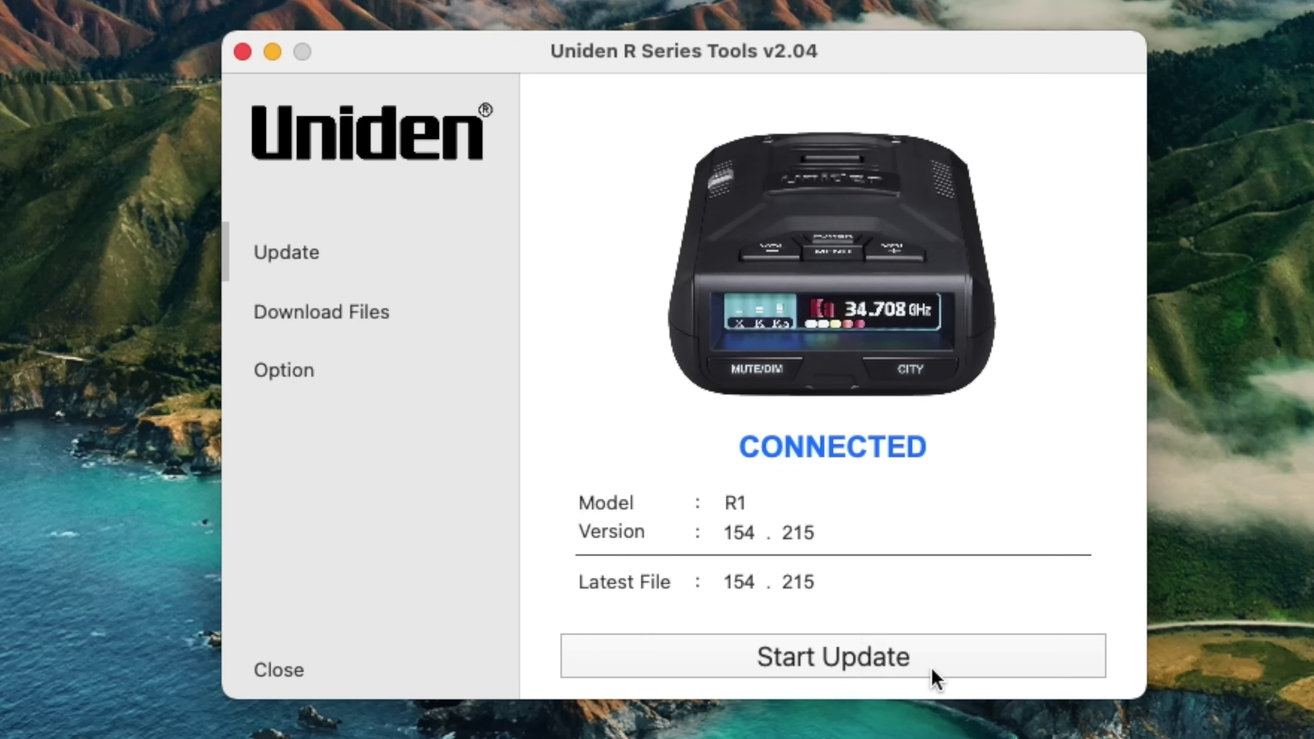
click(955, 673)
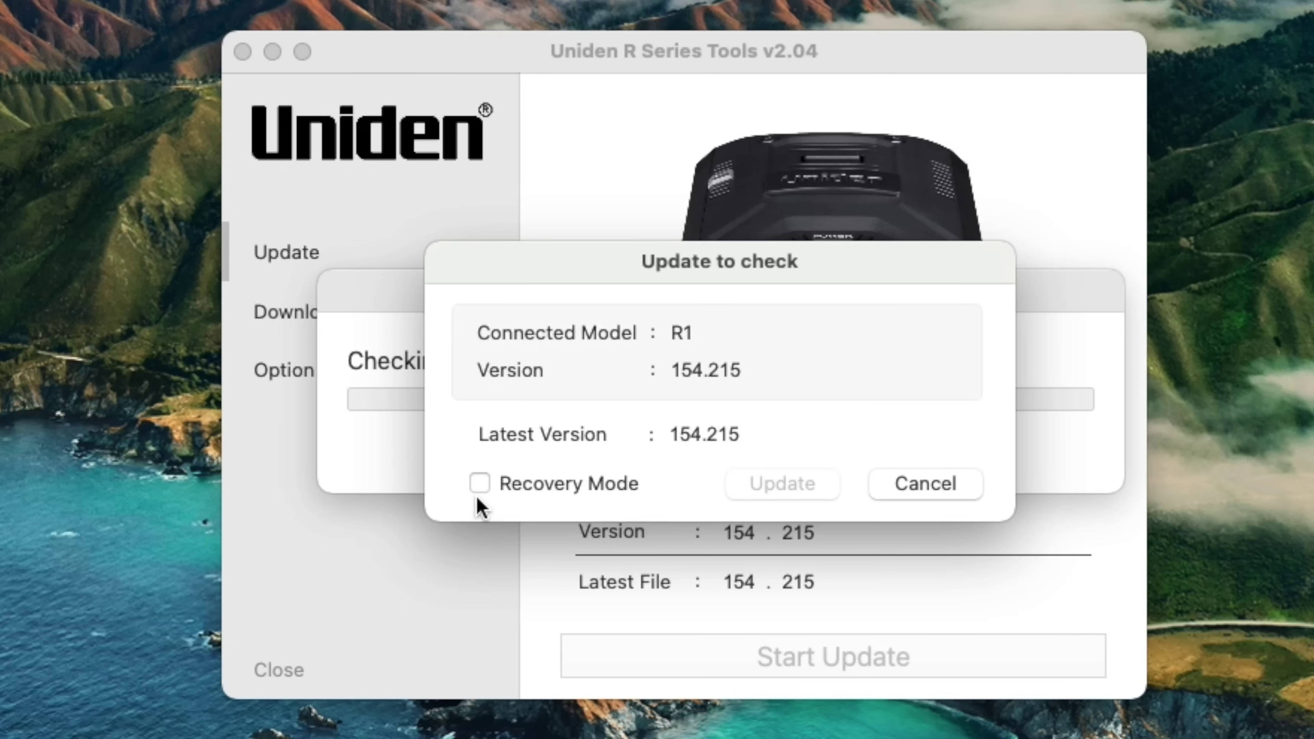
- Toggle Recovery Mode on and back off, then cancel, keeping the R1 at version 154.215
click(481, 487)
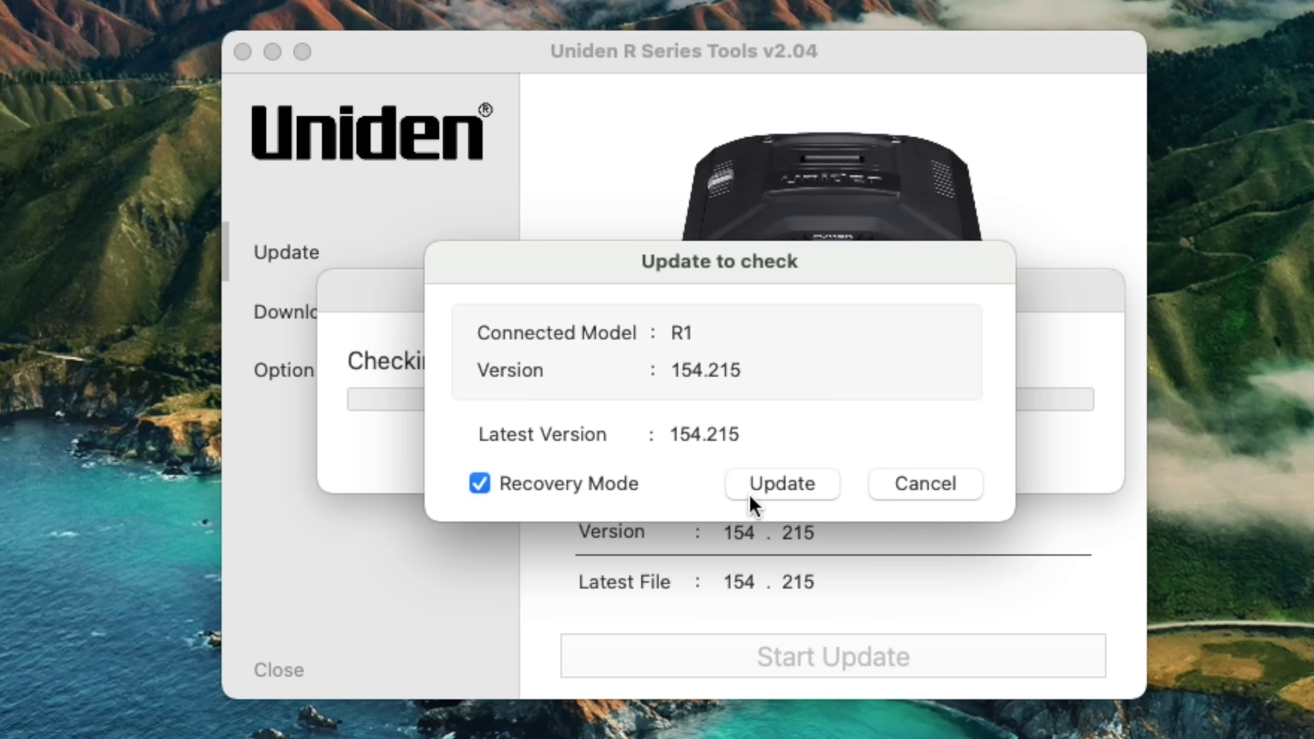
click(576, 492)
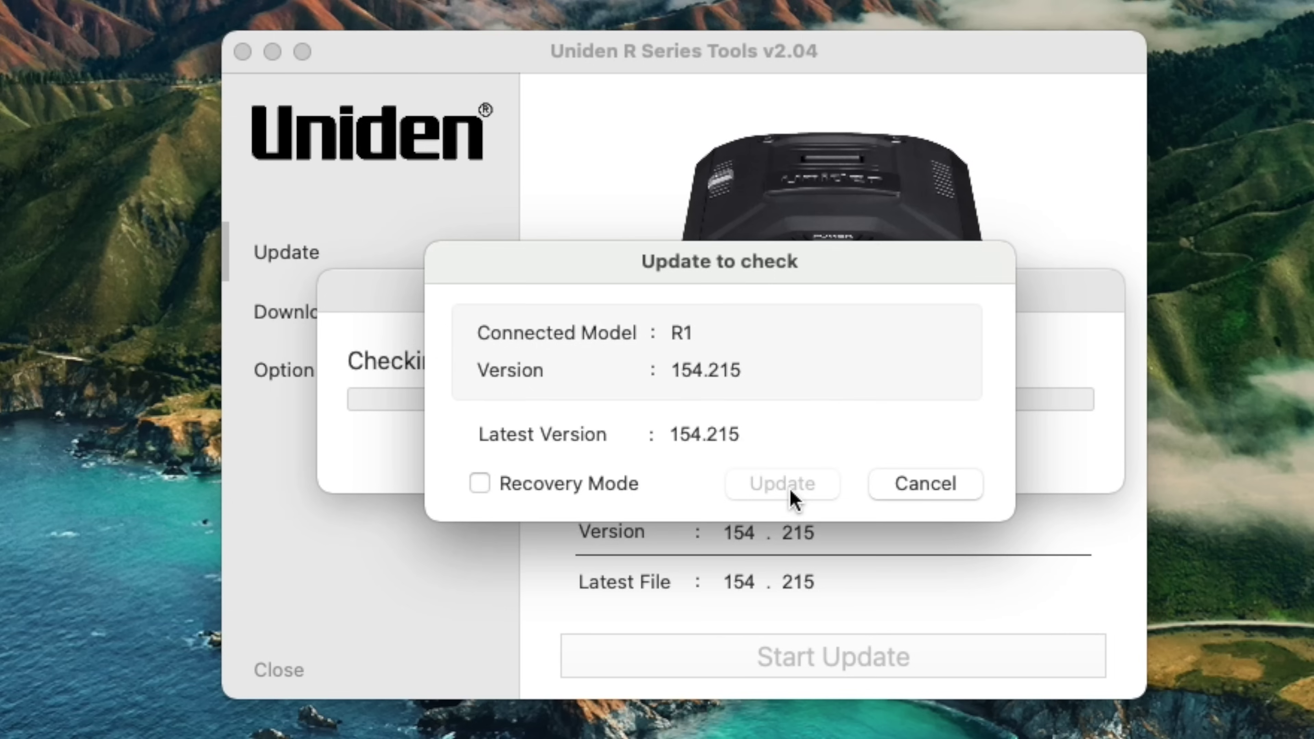
click(897, 494)
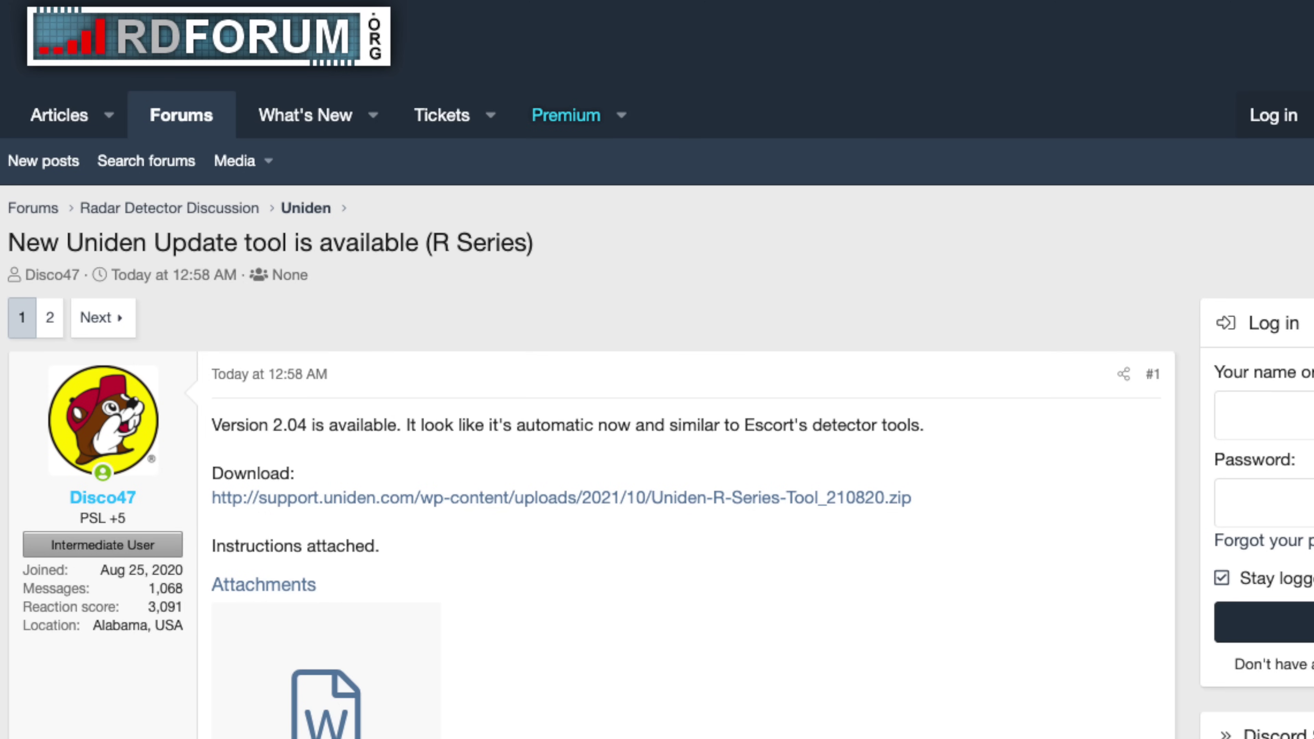
- Scroll the New Uniden Update tool thread down to posts #7 and #8
scroll(657, 370, down, 3)
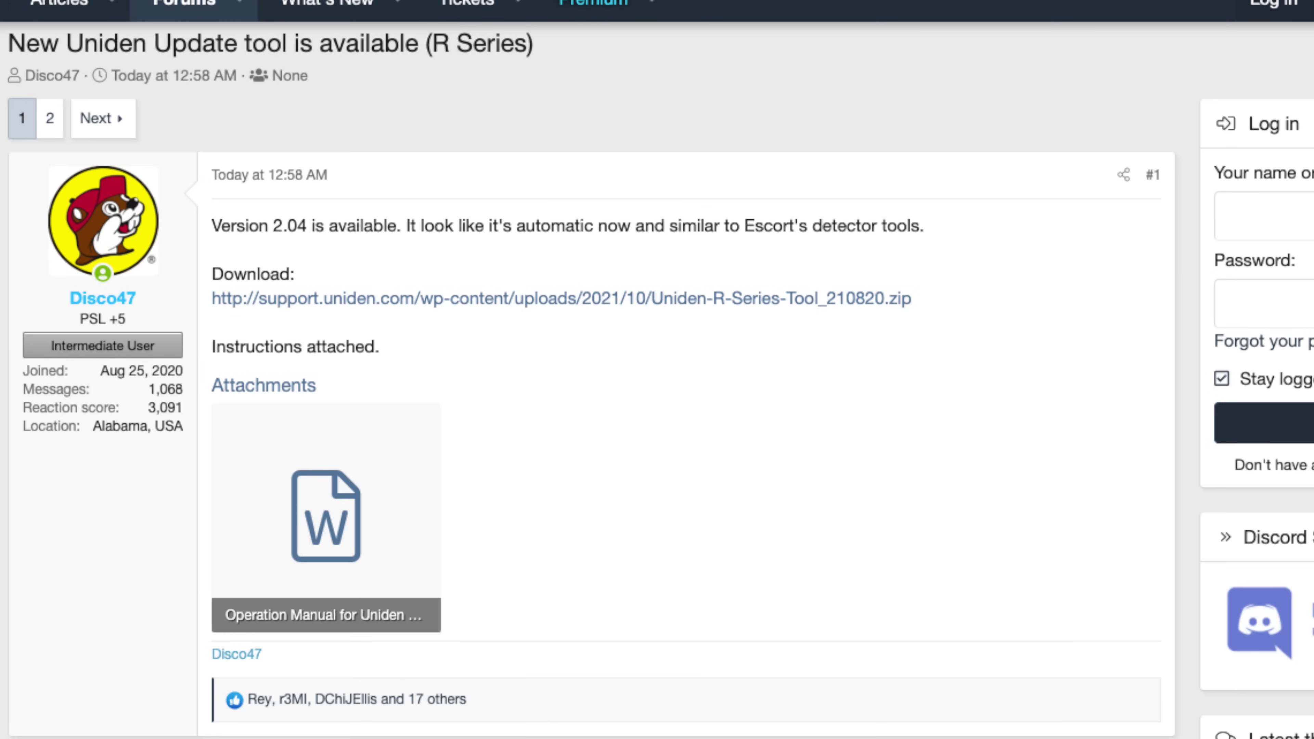
scroll(657, 369, down, 20)
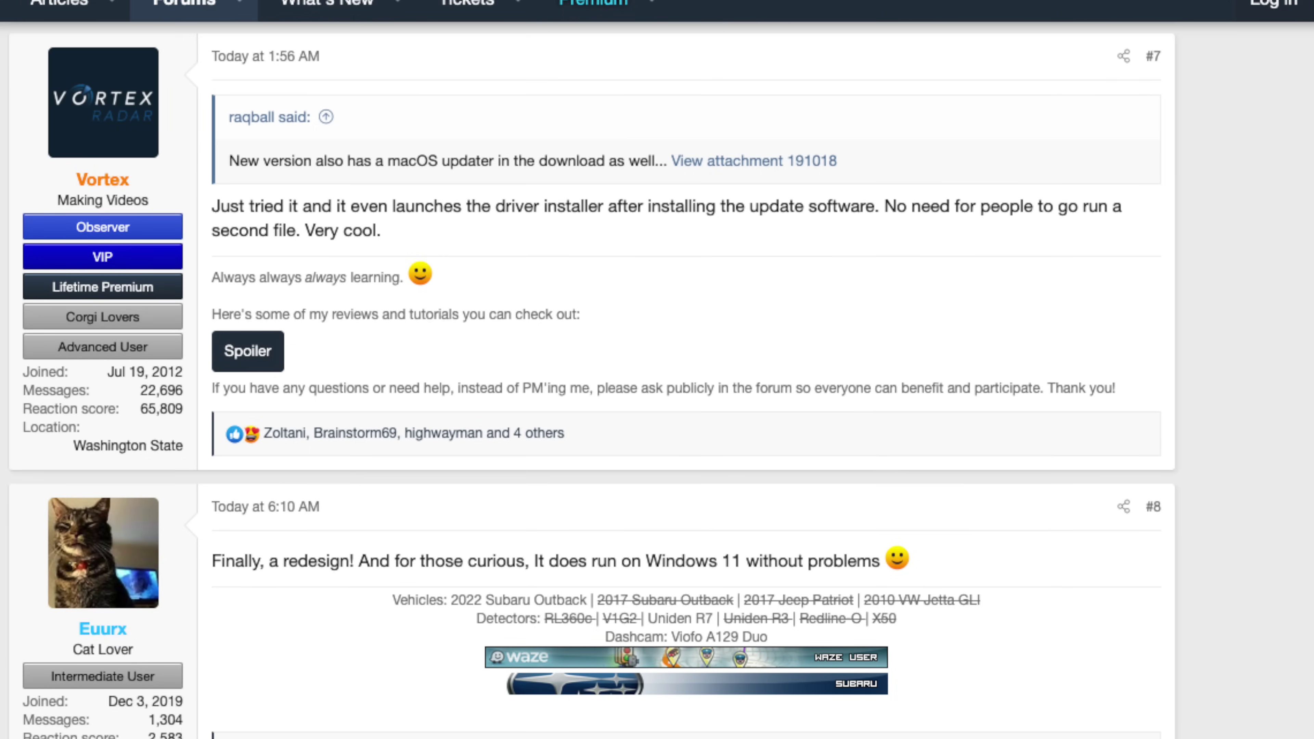